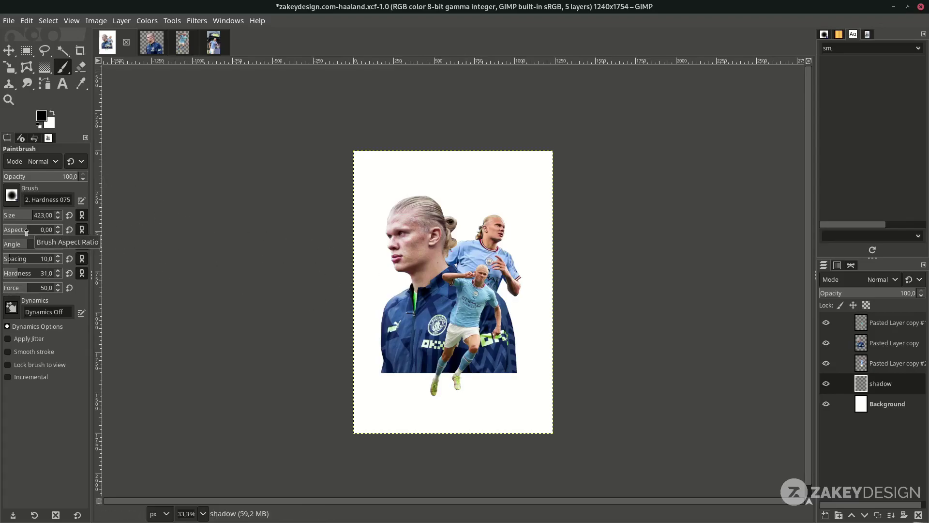
# Step: Set the brush to size 390, aspect ratio 7 and hardness 15, and dab one black shadow under the running player's lower foot
pyautogui.scroll(-1, 27, 231)
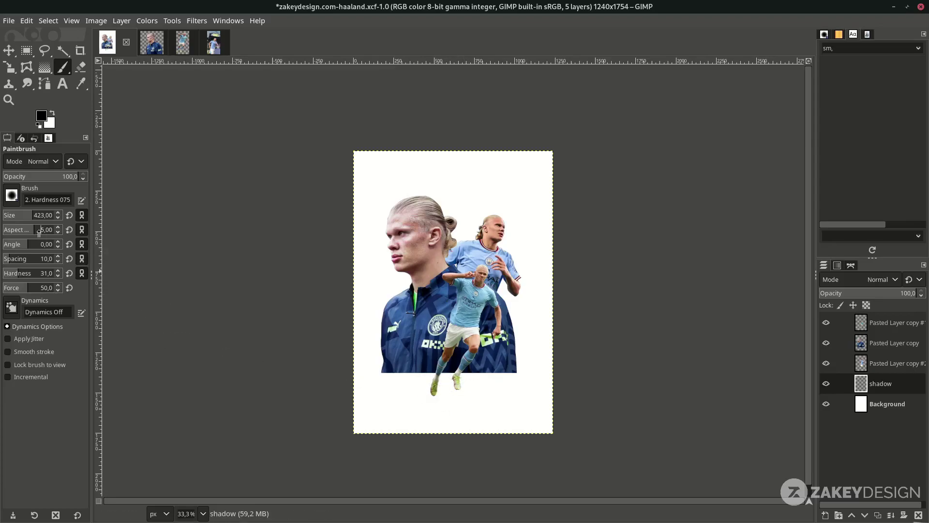
pyautogui.scroll(-4, 32, 215)
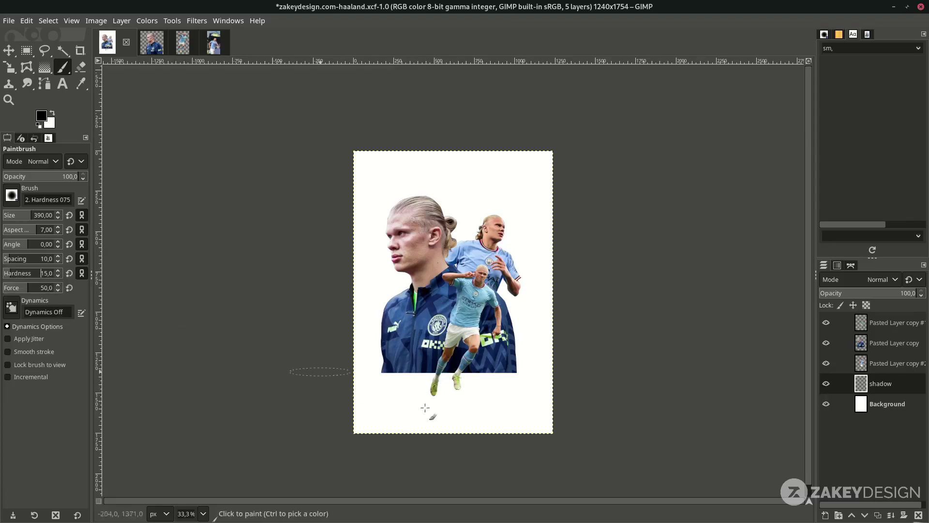
pyautogui.scroll(4, 434, 395)
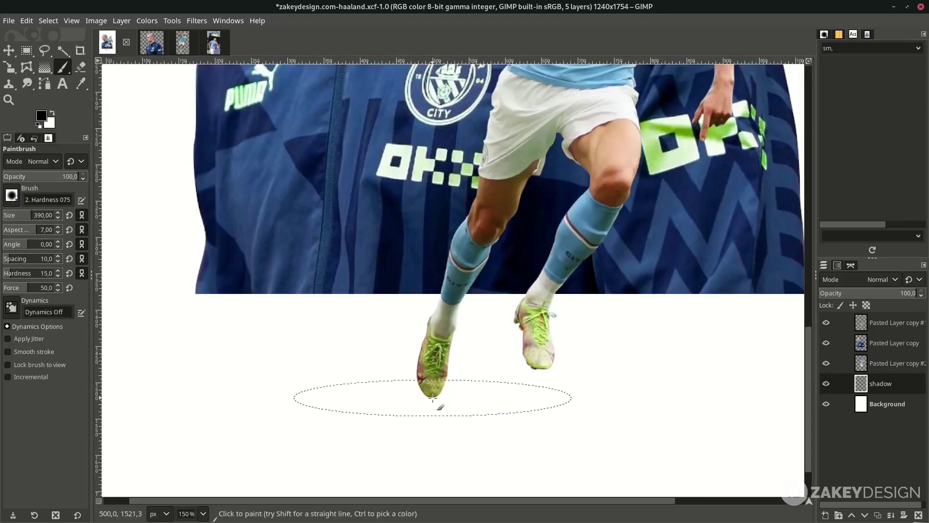
pyautogui.keyDown('alt'); pyautogui.click(862, 385); pyautogui.keyUp('alt')
pyautogui.click(430, 399)
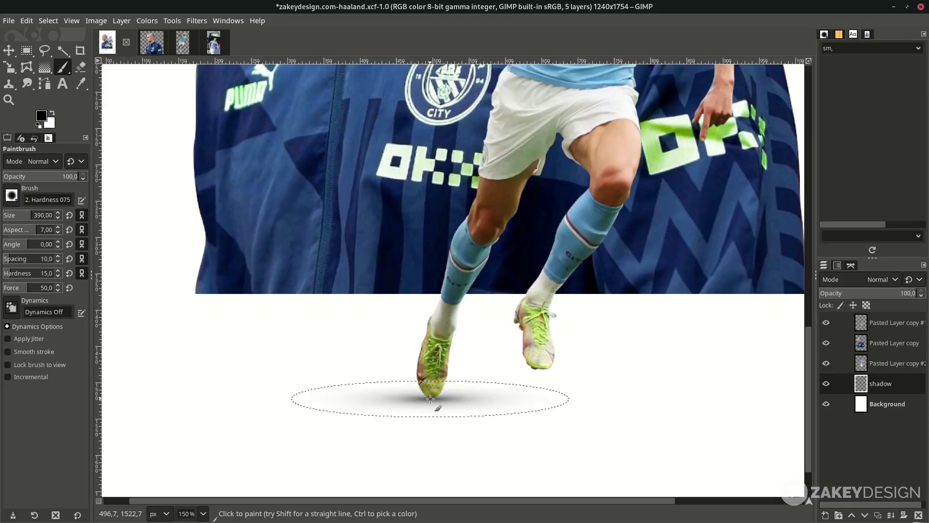
# Step: Lower the shadow layer's opacity to about 79.1 and save the file
pyautogui.hotkey('ctrl', 'shift', 'a')
pyautogui.hotkey('shift', 'ctrl', 'j')
pyautogui.moveTo(906, 294); pyautogui.dragTo(878, 292)
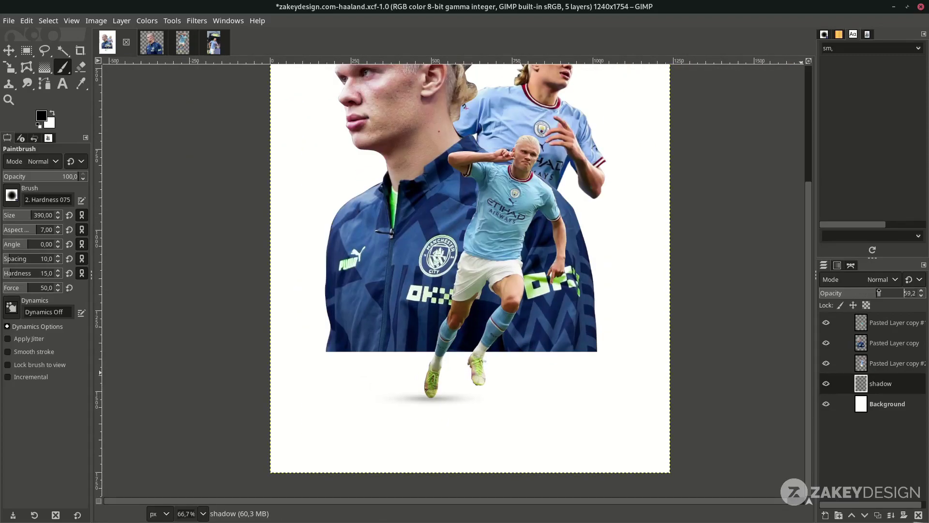
pyautogui.press('-')
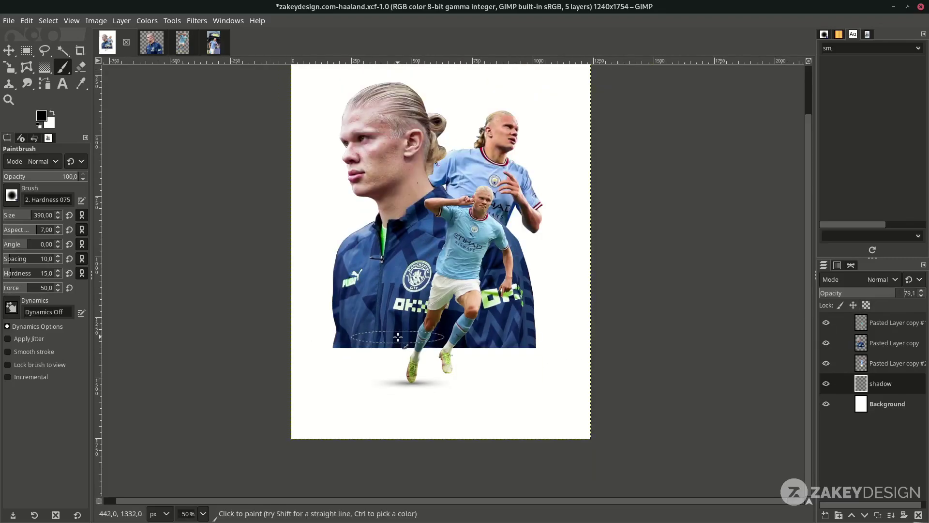
pyautogui.hotkey('ctrl', 's')
# Step: Insert city.jpg from the Haaland folder as a new layer directly above the Background
pyautogui.press('pagedown')
pyautogui.press('-')
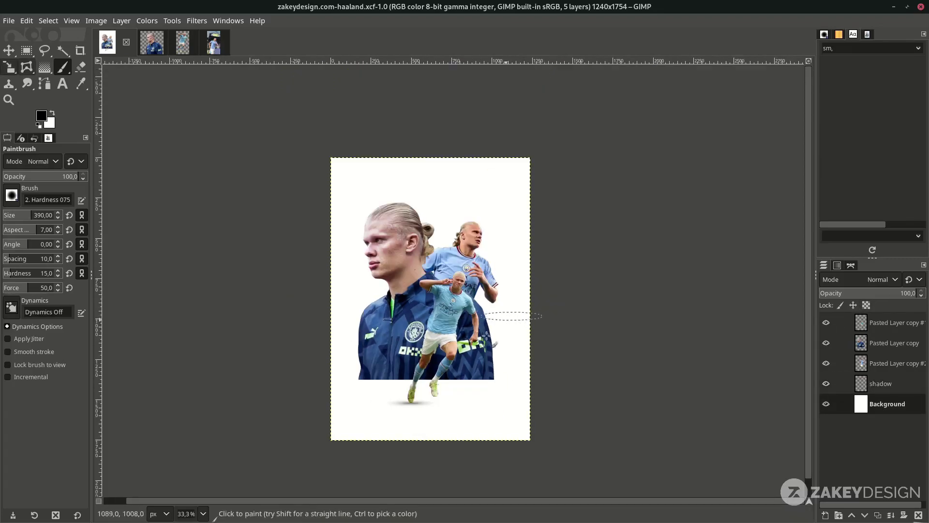
pyautogui.click(15, 19)
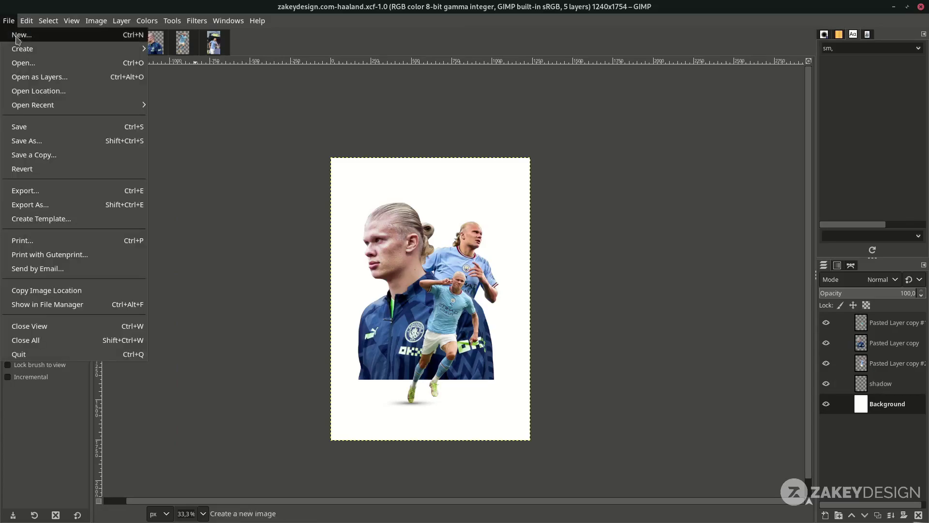
pyautogui.click(28, 76)
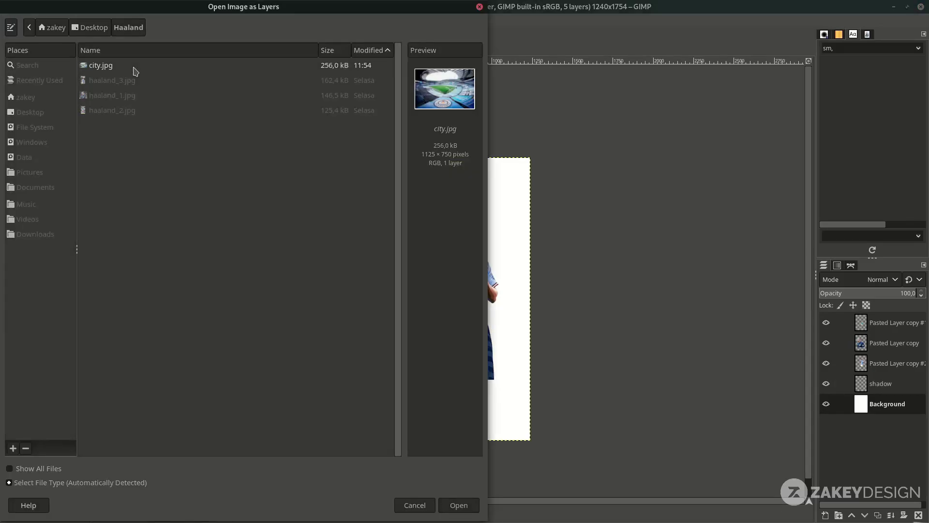
pyautogui.doubleClick(135, 70)
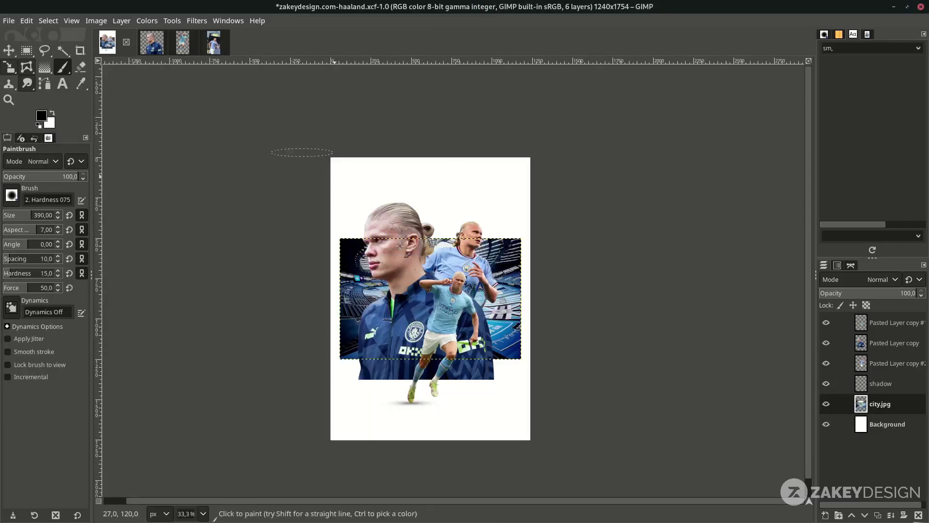
# Step: Scale the stadium layer to about 2659 × 1773 px so it covers the canvas and shift it slightly to the right
pyautogui.click(8, 50)
pyautogui.hotkey('shift', 's')
pyautogui.click(458, 335)
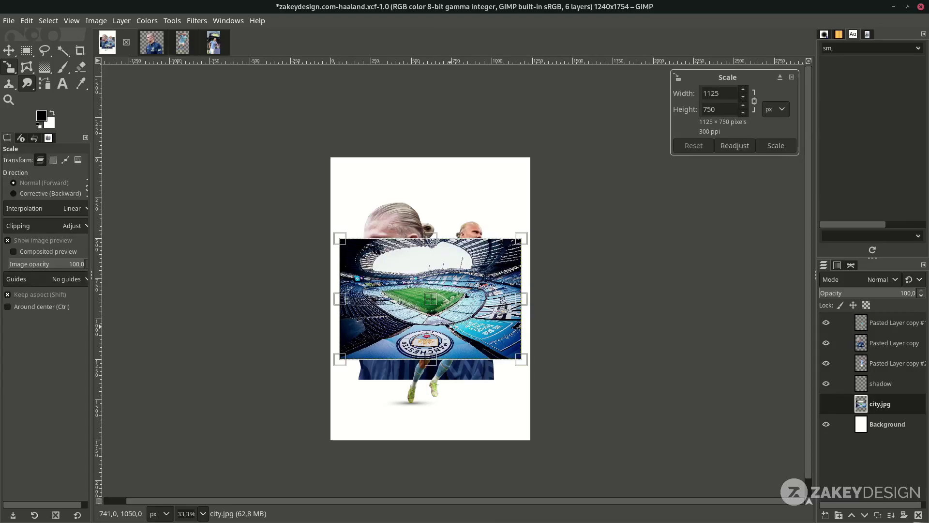
pyautogui.moveTo(521, 358); pyautogui.dragTo(777, 520)
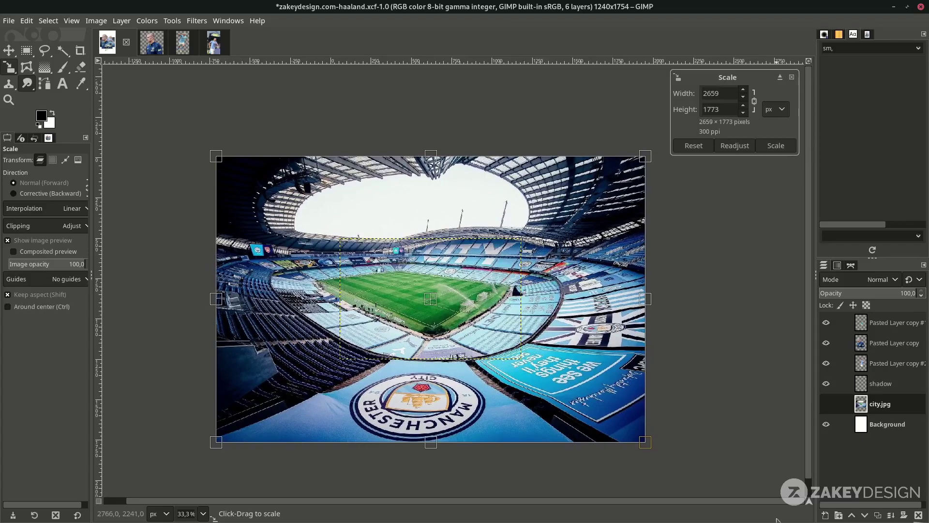
pyautogui.click(775, 145)
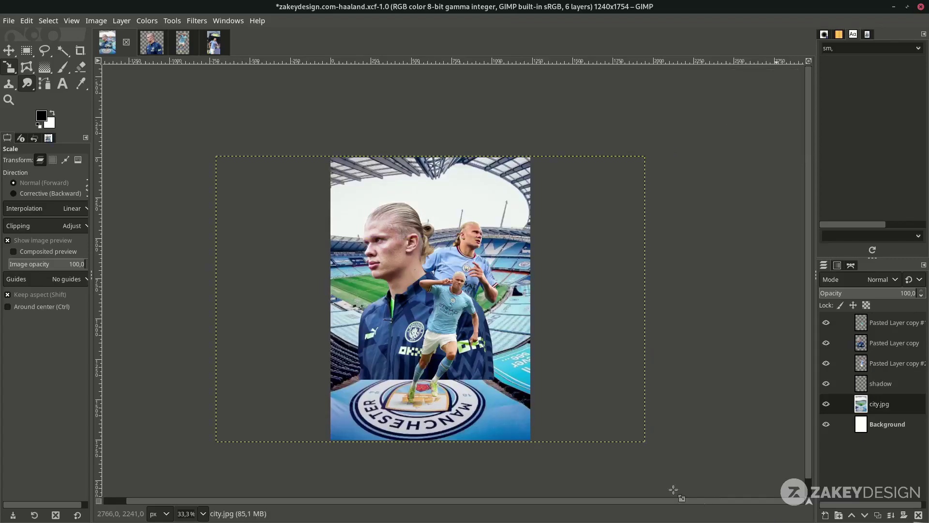
pyautogui.press('m')
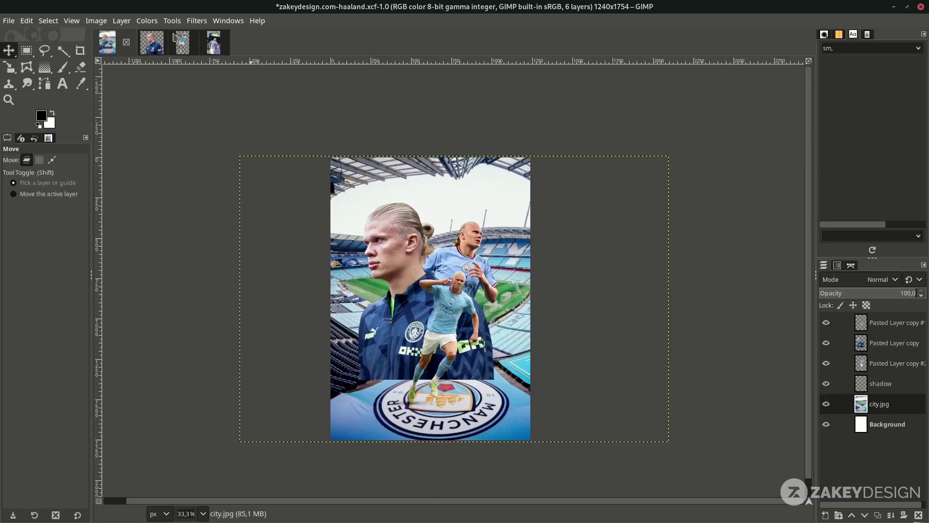
# Step: Desaturate the stadium layer using the Luminance mode
pyautogui.click(153, 21)
pyautogui.moveTo(208, 262)
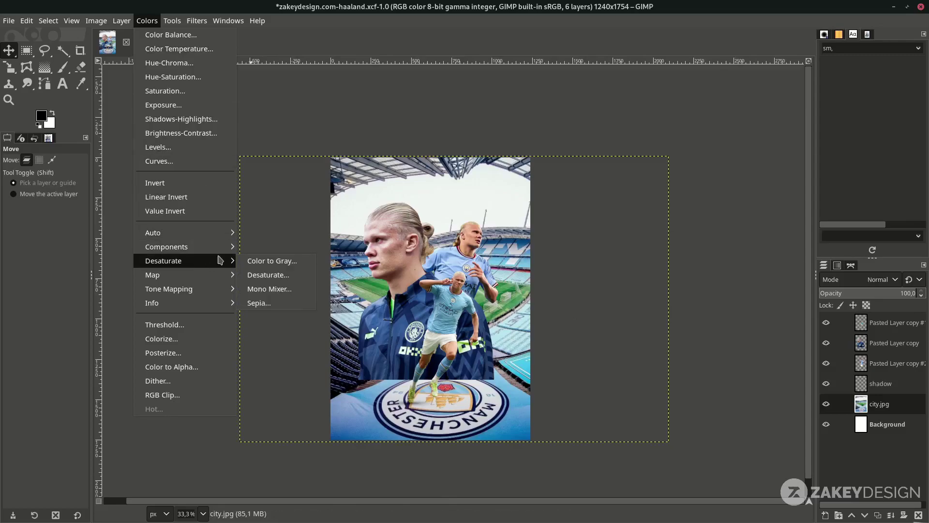
pyautogui.click(300, 276)
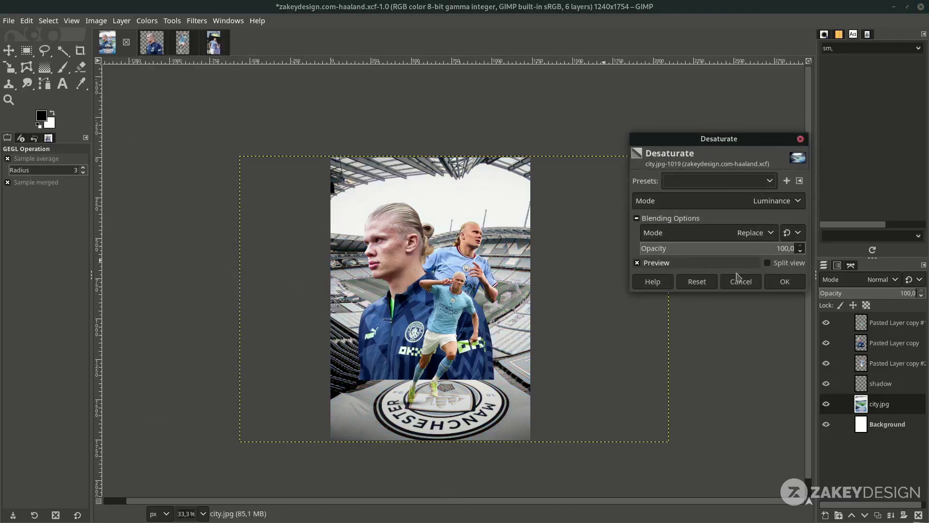
pyautogui.click(785, 282)
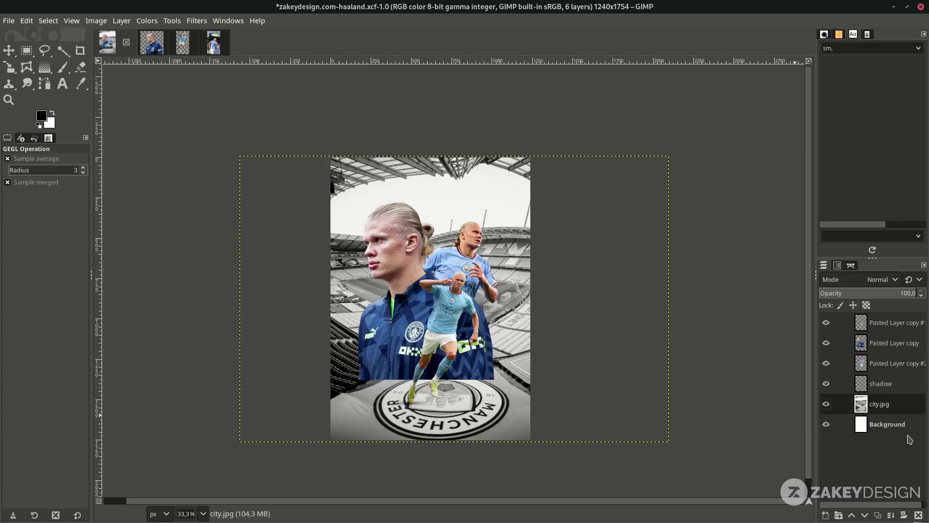
# Step: Reduce the city.jpg layer's opacity to about 19.4 and save the file
pyautogui.click(880, 427)
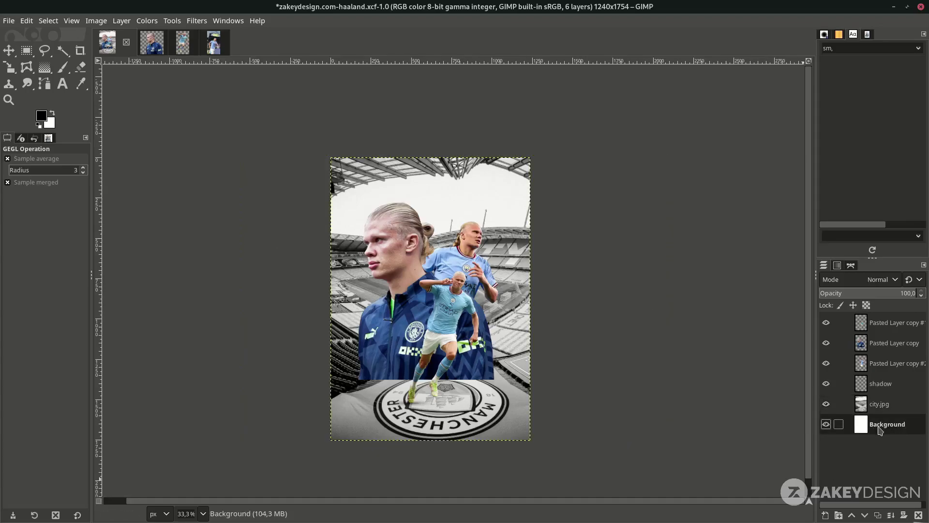
pyautogui.click(899, 406)
pyautogui.moveTo(888, 296); pyautogui.dragTo(831, 294)
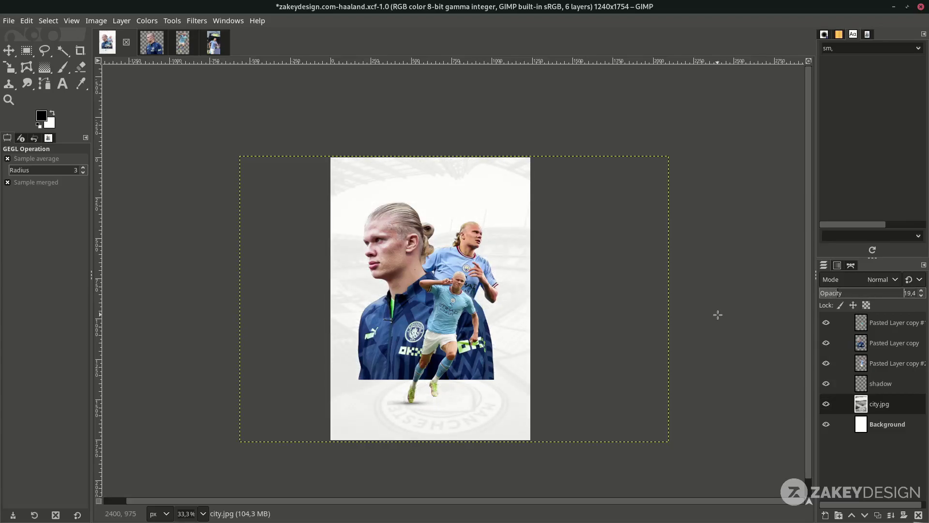
pyautogui.press('m')
pyautogui.hotkey('ctrl', 's')
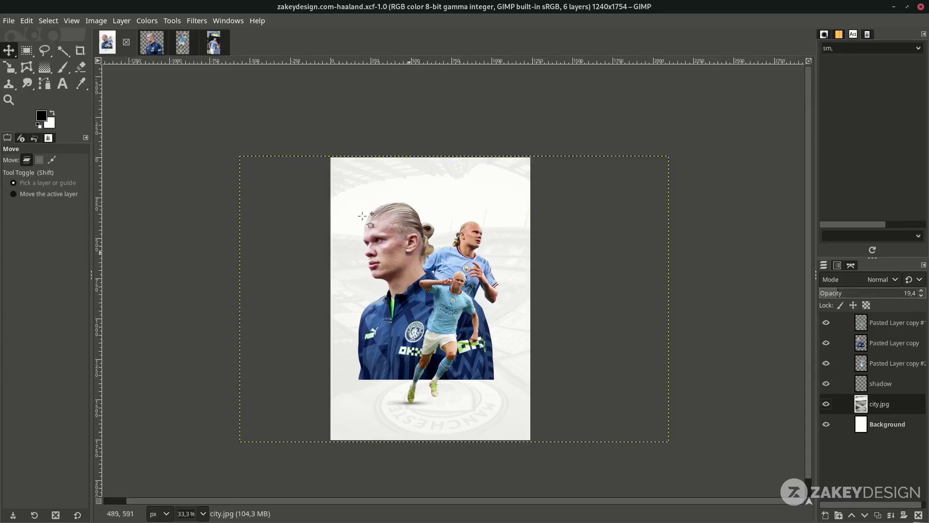
# Step: Add a layer named rectangle above city.jpg and make a tall rectangular selection about 288 × 1323 px near the canvas centre
pyautogui.click(29, 56)
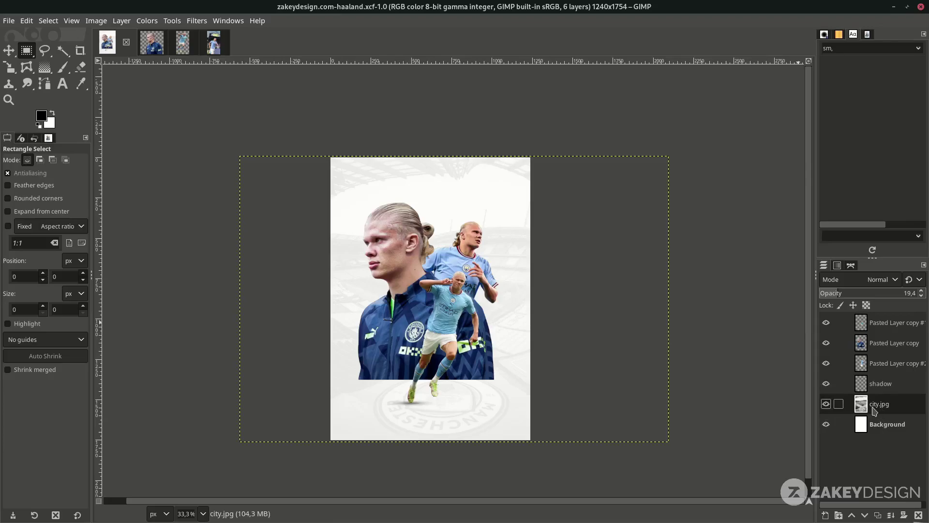
pyautogui.click(825, 515)
pyautogui.write('rectangle')
pyautogui.press('Return')
pyautogui.moveTo(414, 190); pyautogui.dragTo(460, 404)
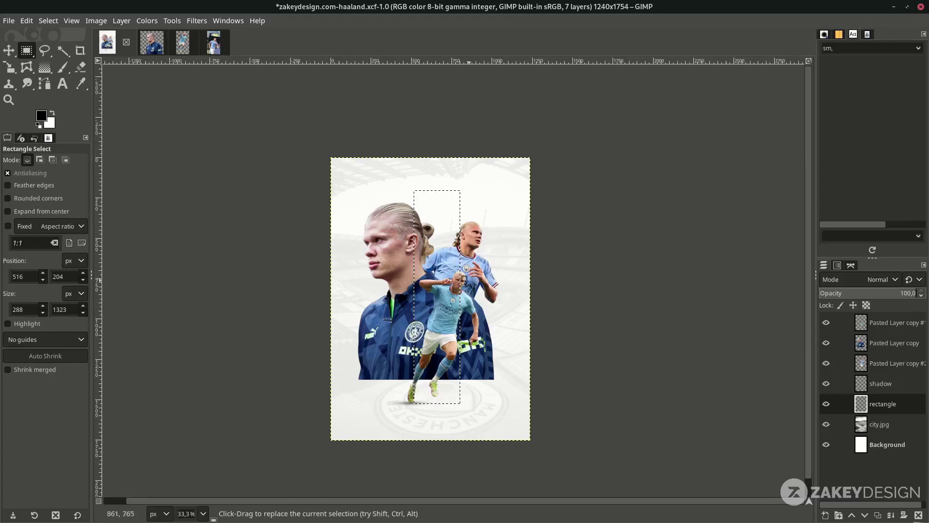
# Step: Fill the selection with the light blue foreground colour 78e2f8 and clear the selection
pyautogui.click(42, 118)
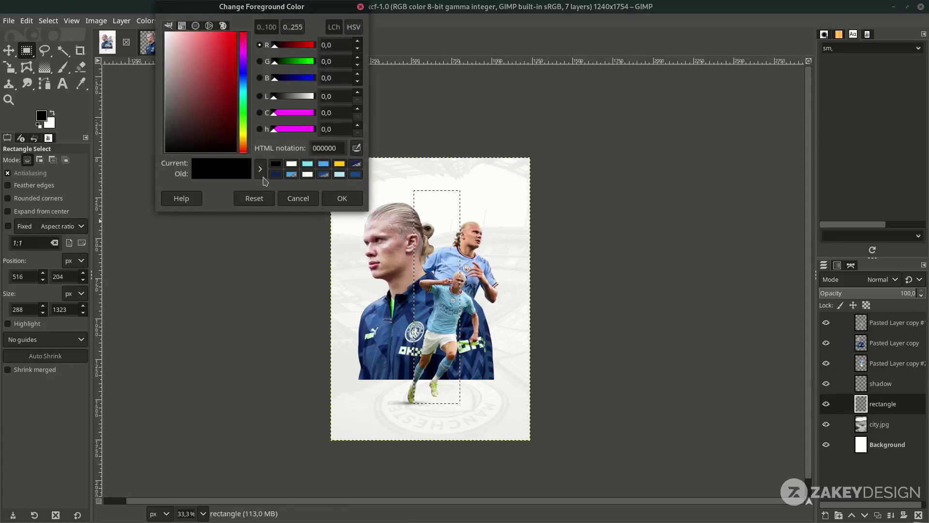
pyautogui.click(307, 164)
pyautogui.doubleClick(312, 147)
pyautogui.moveTo(327, 148); pyautogui.dragTo(315, 150)
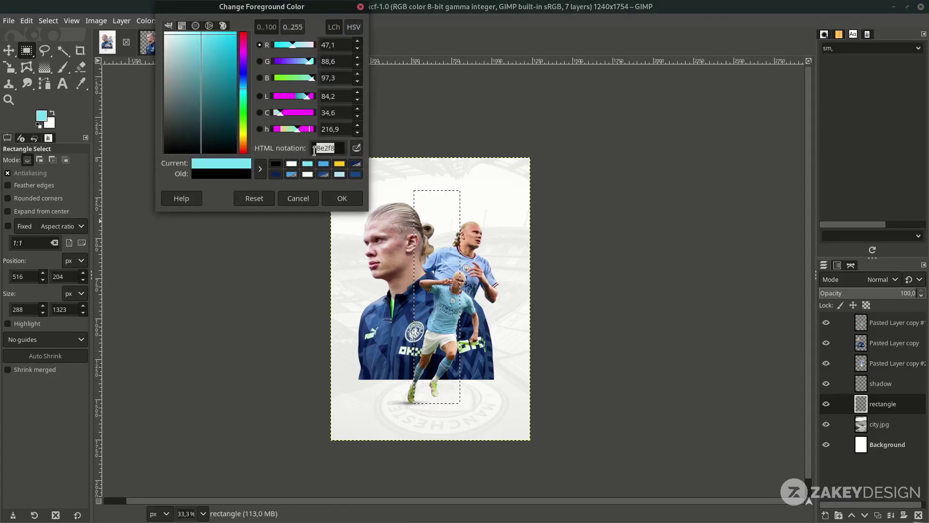
pyautogui.click(342, 198)
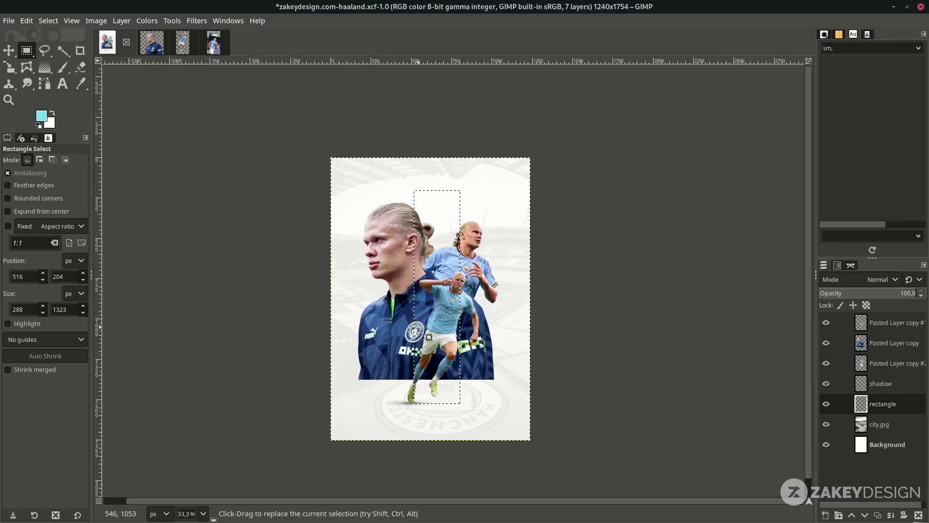
pyautogui.click(26, 20)
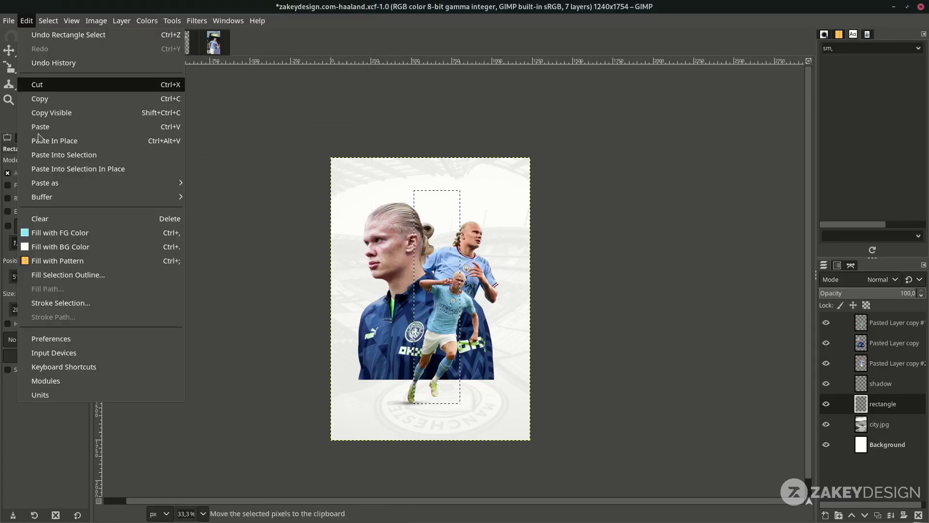
pyautogui.click(83, 236)
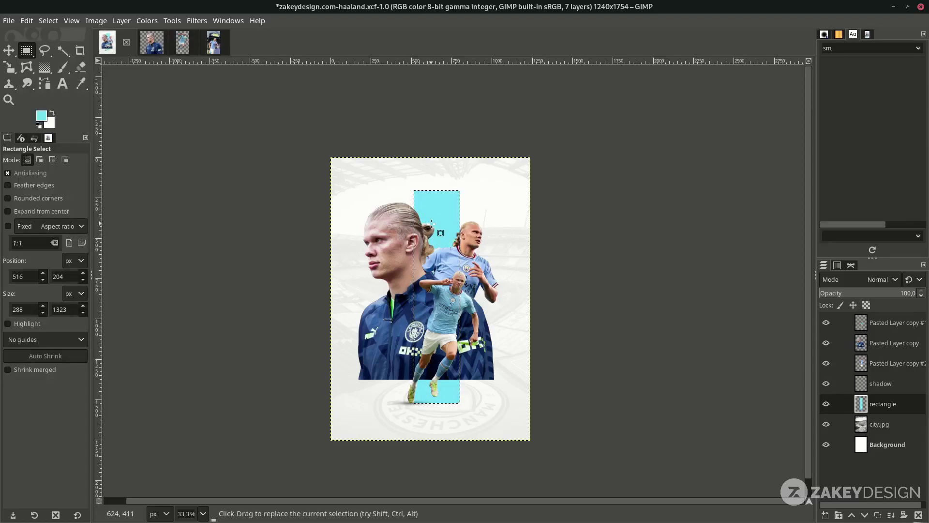
pyautogui.click(48, 20)
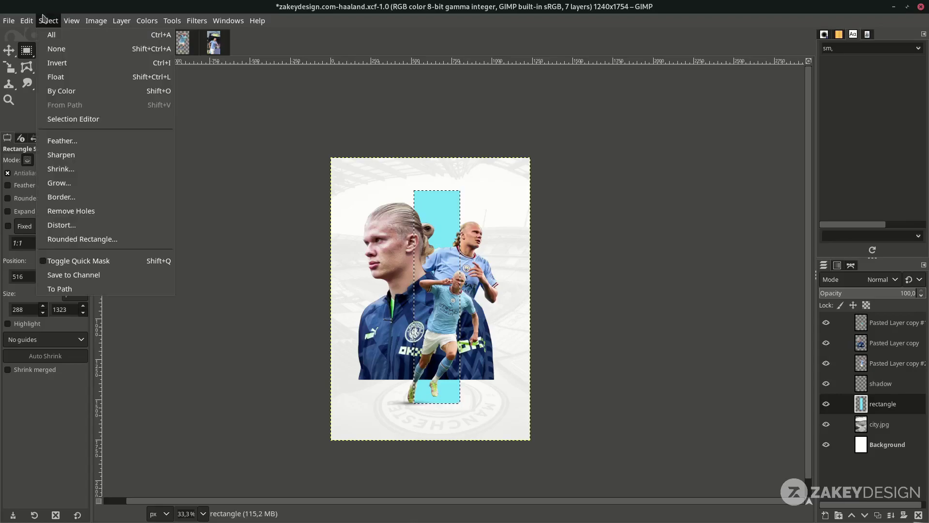
pyautogui.click(57, 49)
# Step: Set the rectangle layer's blend mode to Linear burn and shift the faded stadium picture further to the right
pyautogui.click(877, 279)
pyautogui.click(877, 281)
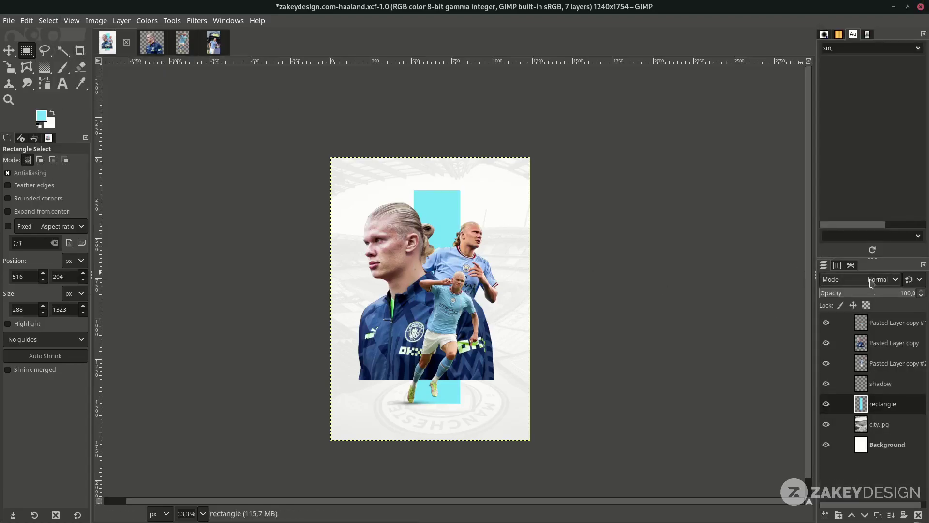
pyautogui.scroll(-7, 872, 283)
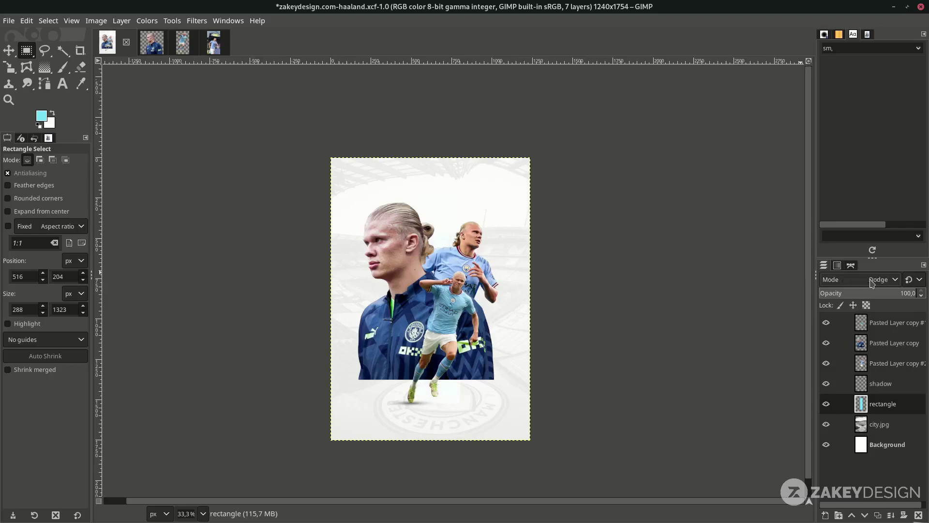
pyautogui.scroll(-4, 872, 283)
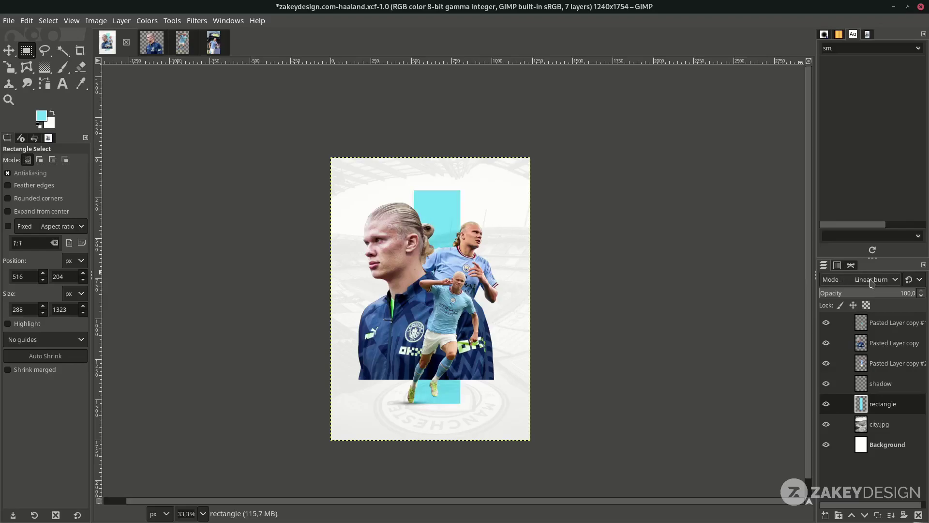
pyautogui.click(881, 284)
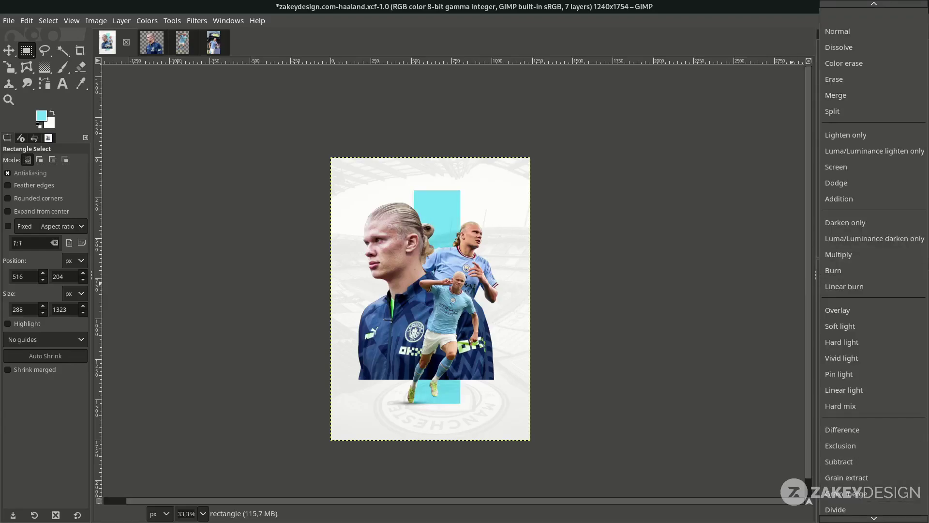
pyautogui.click(749, 362)
pyautogui.press('m')
pyautogui.moveTo(485, 431); pyautogui.dragTo(518, 431)
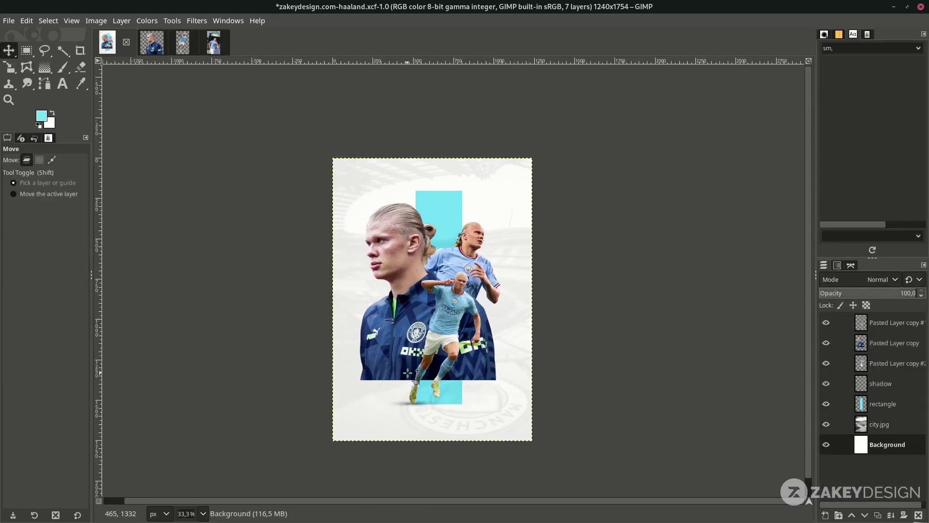
# Step: Add a two-line text reading ERLING and HAALAND below the large portrait, in the lower-left area of the poster
pyautogui.press('t')
pyautogui.click(359, 388)
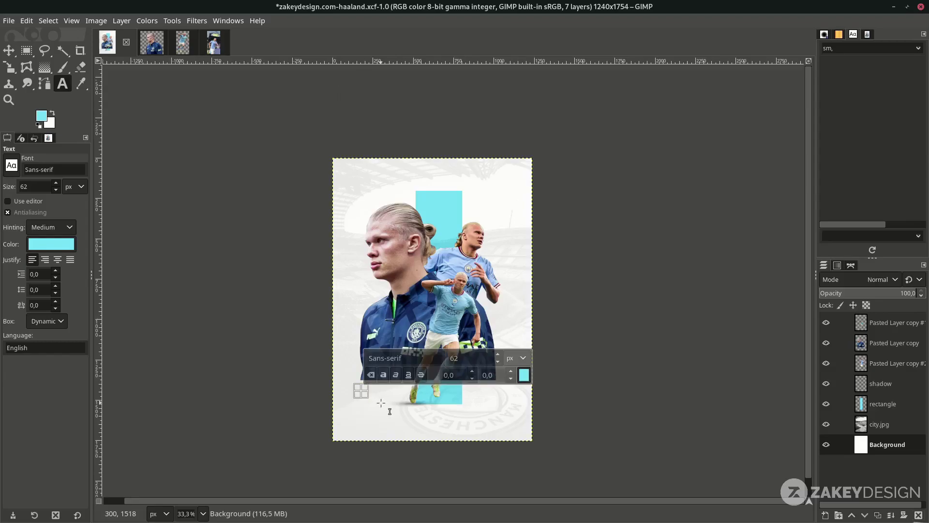
pyautogui.keyDown('ctrl'); pyautogui.scroll(2, 381, 403); pyautogui.keyUp('ctrl')
pyautogui.write('ERLING')
pyautogui.press('Return')
pyautogui.write('HAALAND')
# Step: Change the player-name text's font to Bebas Neue Bold
pyautogui.click(367, 346)
pyautogui.write('BEBAS')
pyautogui.click(397, 362)
pyautogui.press('Tab')
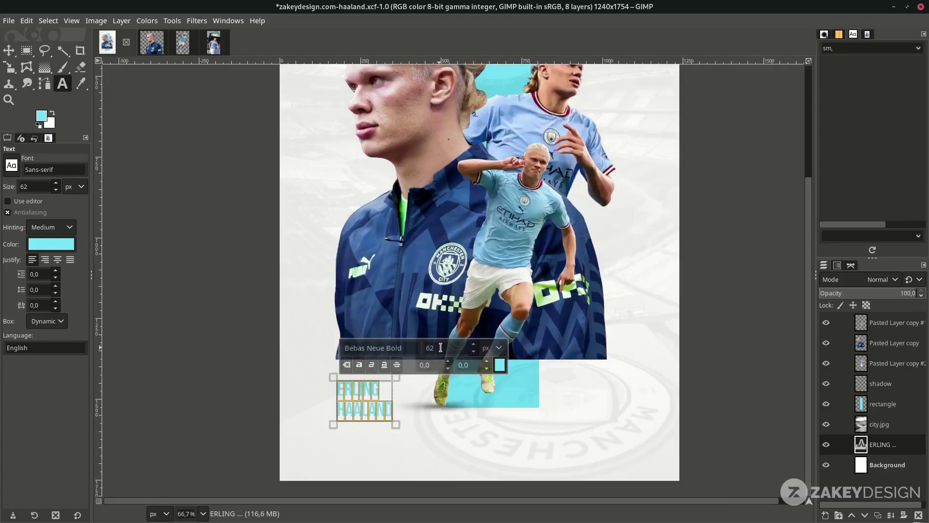
# Step: Set the size of the ERLING HAALAND text to 120 px
pyautogui.write('100')
pyautogui.press('Return')
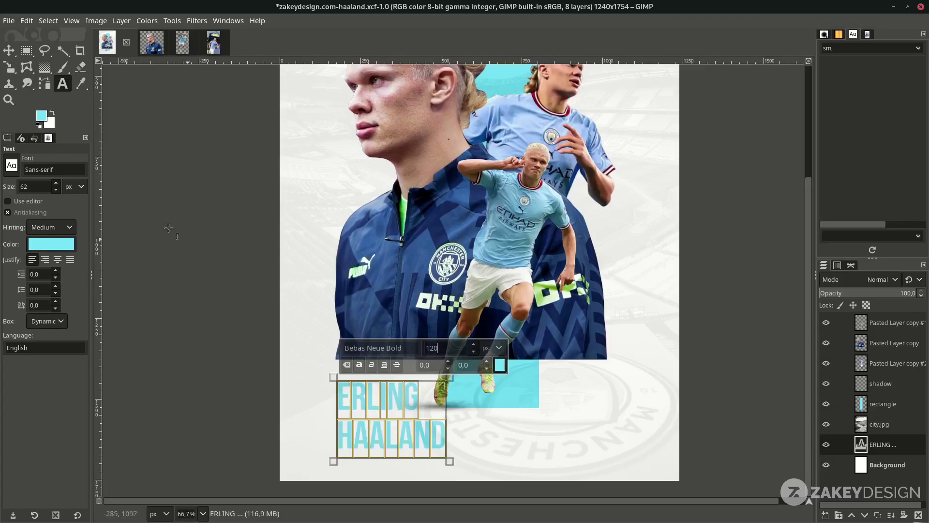
# Step: Raise the name text layer to the top of the layer stack and move the text over the jacket's lower-left edge
pyautogui.press('m')
pyautogui.moveTo(880, 450); pyautogui.dragTo(833, 335)
pyautogui.moveTo(382, 398); pyautogui.dragTo(369, 340)
pyautogui.scroll(1, 369, 340)
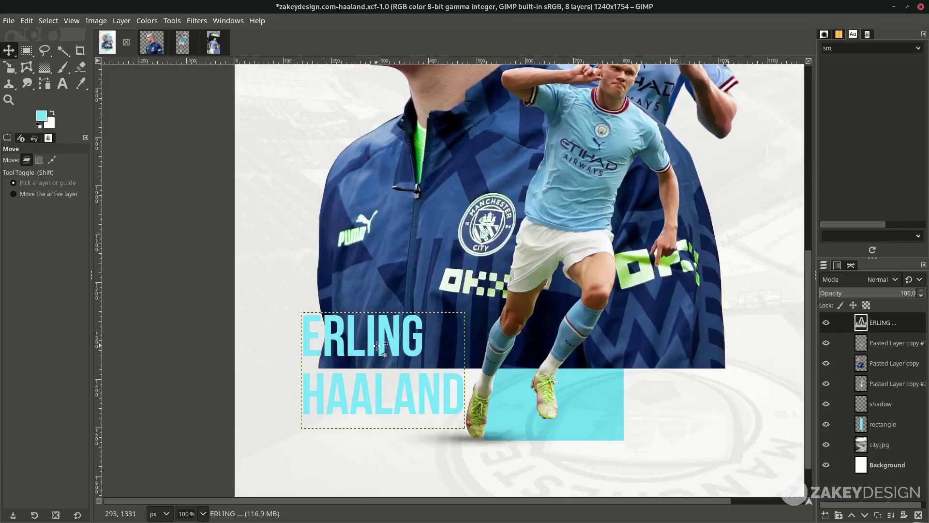
# Step: Set the name text's line spacing to -15 and shift the text slightly to the left
pyautogui.press('t')
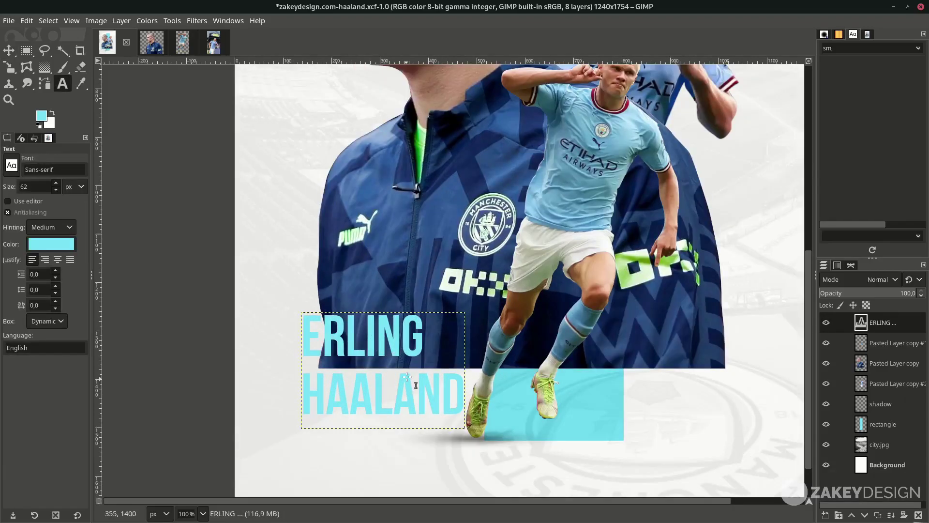
pyautogui.click(407, 342)
pyautogui.click(46, 290)
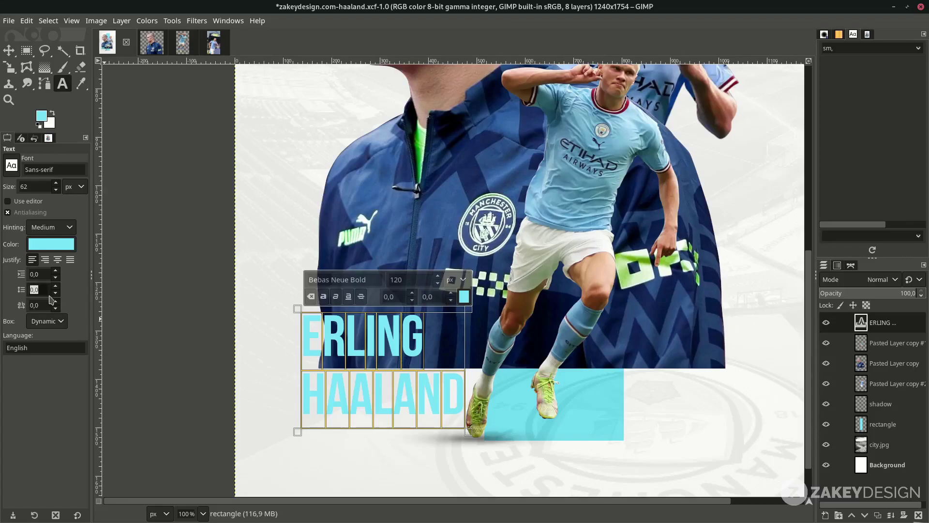
pyautogui.click(54, 293)
pyautogui.press('m')
pyautogui.moveTo(367, 339); pyautogui.dragTo(357, 339)
pyautogui.click(926, 335)
pyautogui.click(922, 323)
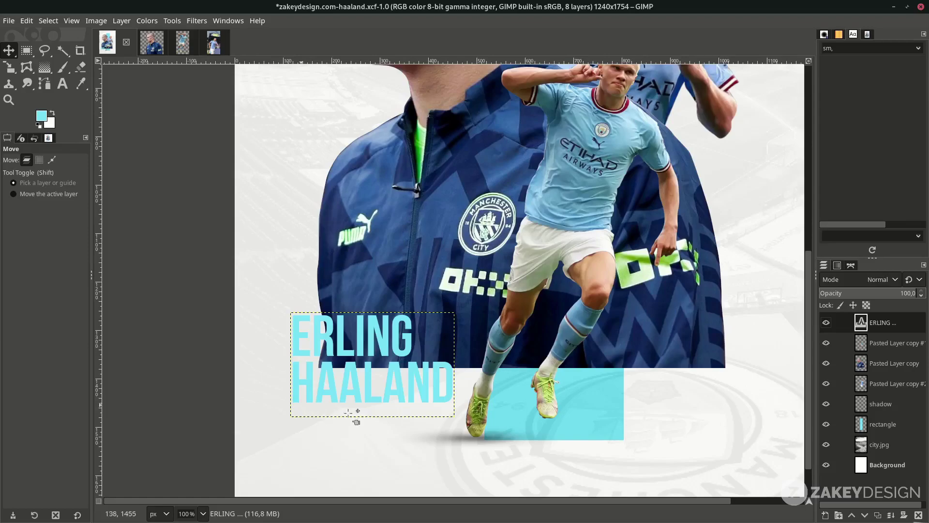
# Step: Add a transparent layer named rectangle 2 directly beneath the name text layer
pyautogui.click(877, 348)
pyautogui.click(836, 516)
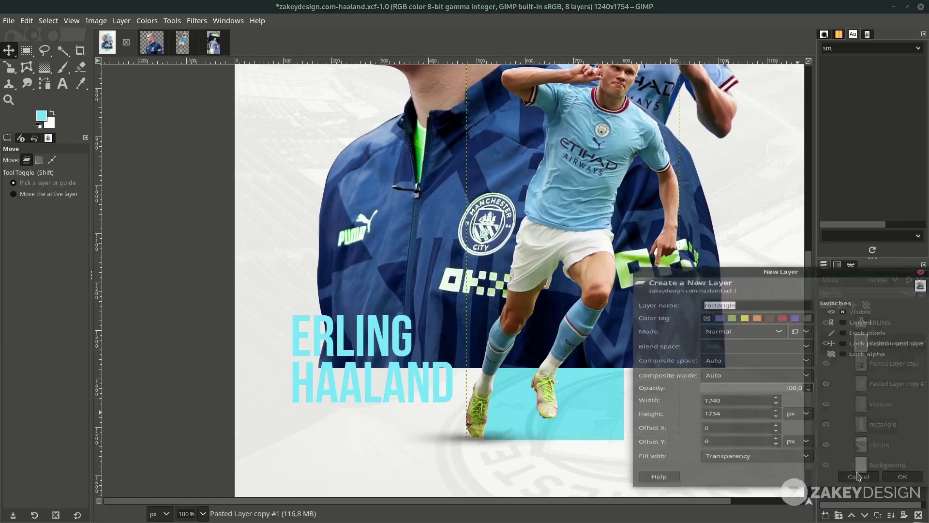
pyautogui.click(902, 509)
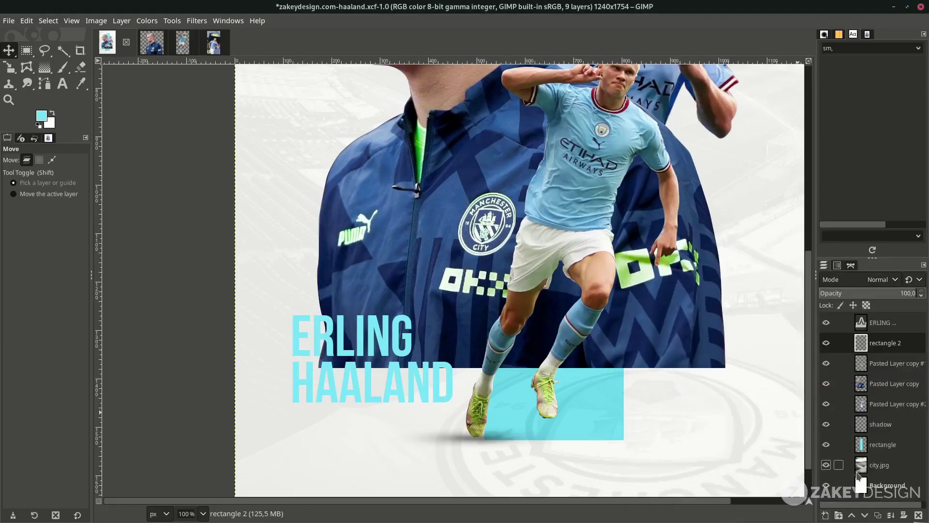
# Step: On the rectangle 2 layer, draw a rectangular selection about 377 × 237 px around the two-line name text
pyautogui.click(878, 324)
pyautogui.click(885, 344)
pyautogui.click(877, 323)
pyautogui.click(886, 344)
pyautogui.click(26, 50)
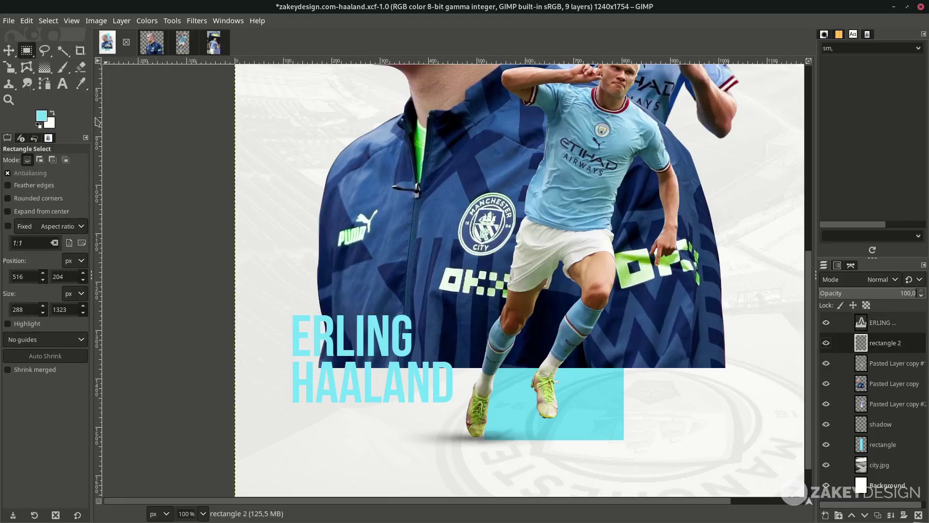
pyautogui.moveTo(284, 301); pyautogui.dragTo(466, 415)
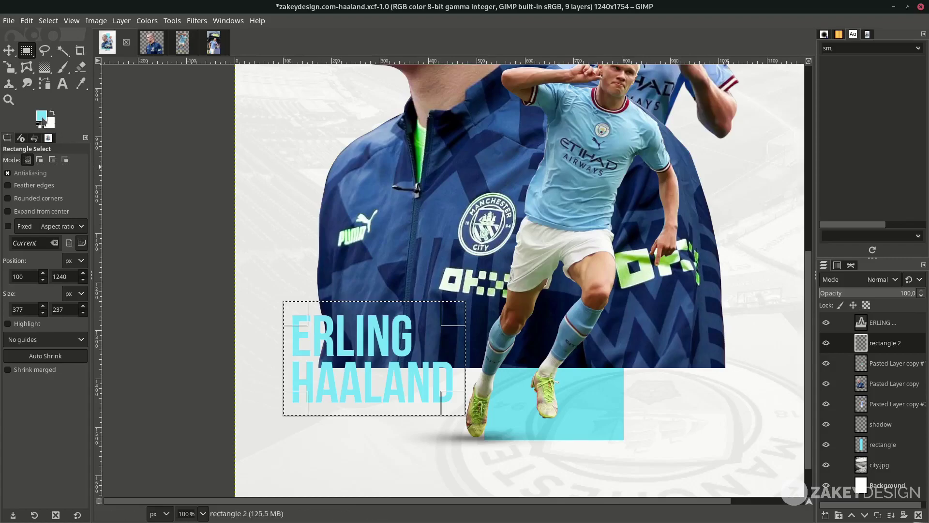
# Step: Fill the selection with the dark navy foreground colour 0a2351 and clear the selection
pyautogui.click(42, 117)
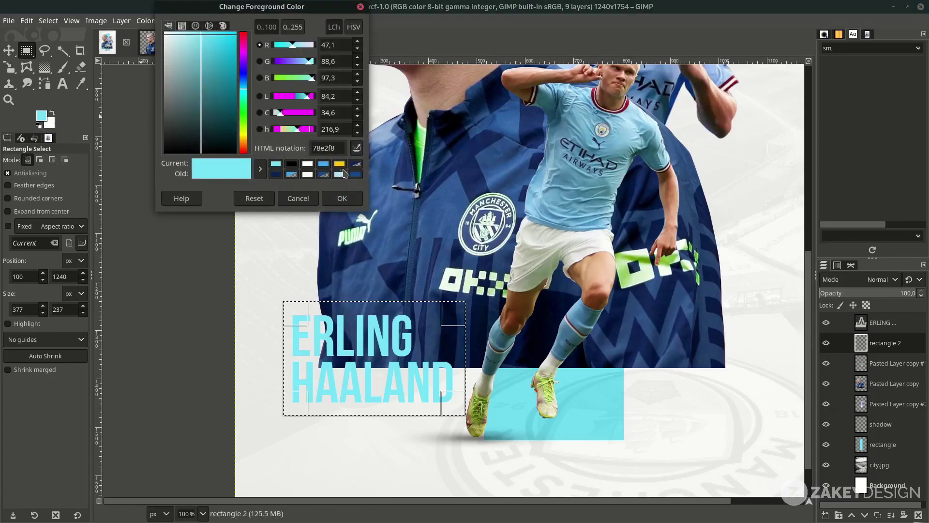
pyautogui.click(356, 165)
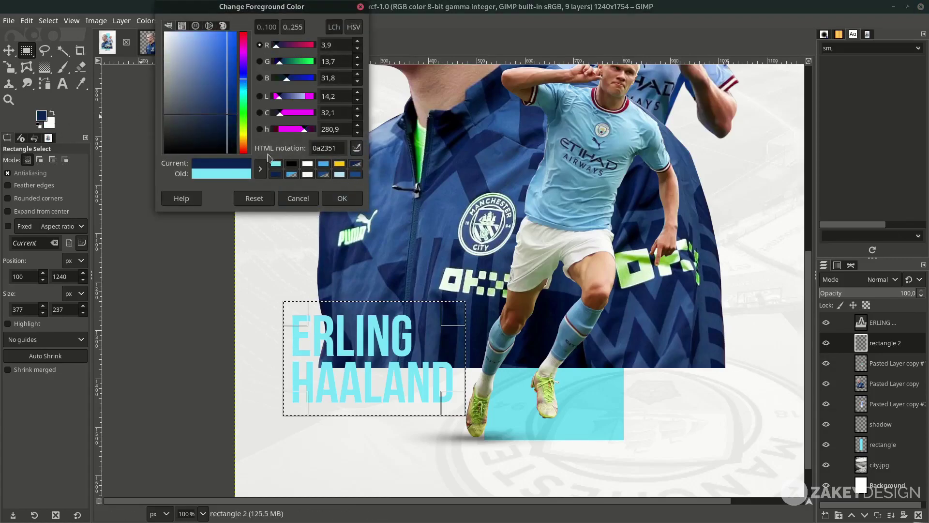
pyautogui.click(344, 200)
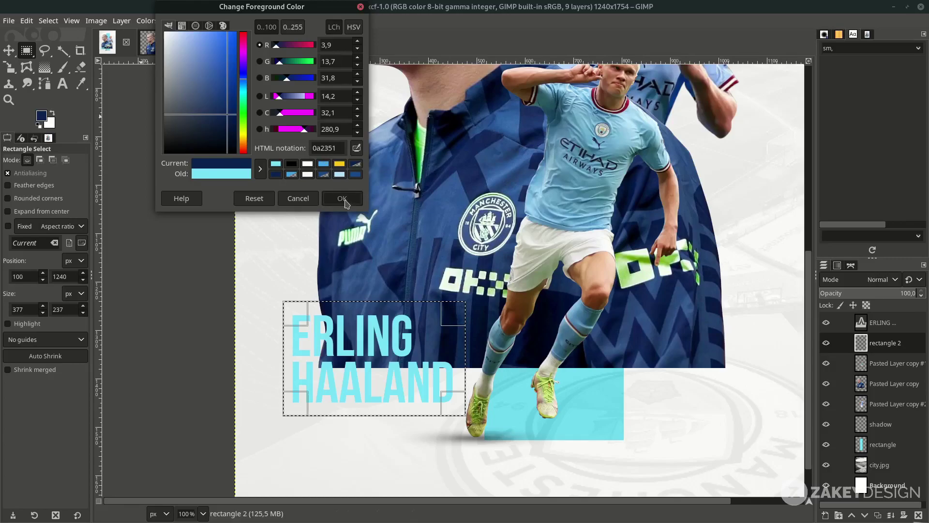
pyautogui.click(27, 20)
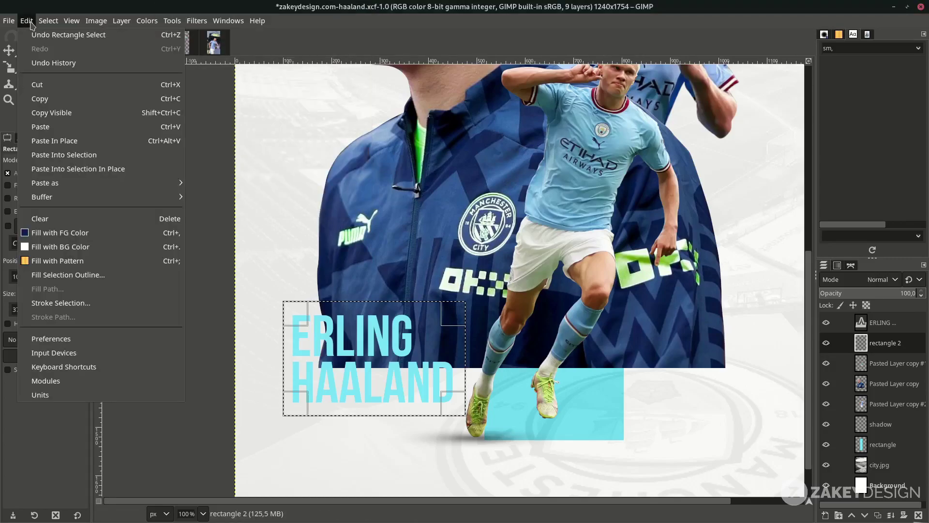
pyautogui.click(101, 235)
pyautogui.hotkey('ctrl', 'shift', 'a')
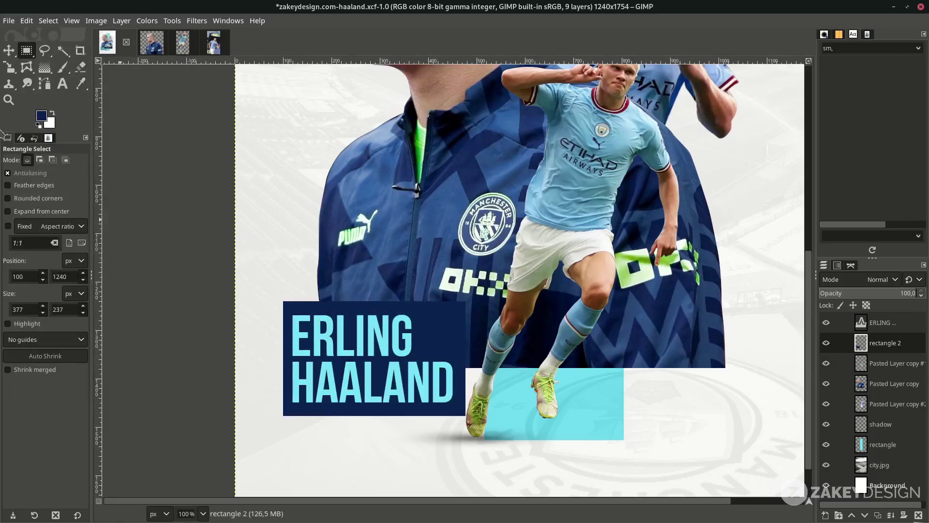
# Step: Cut a notch about 130 × 117 px out of the navy box's upper-right corner, beside the word ERLING
pyautogui.scroll(1, 486, 227)
pyautogui.moveTo(393, 152); pyautogui.dragTo(485, 235)
pyautogui.press('Delete')
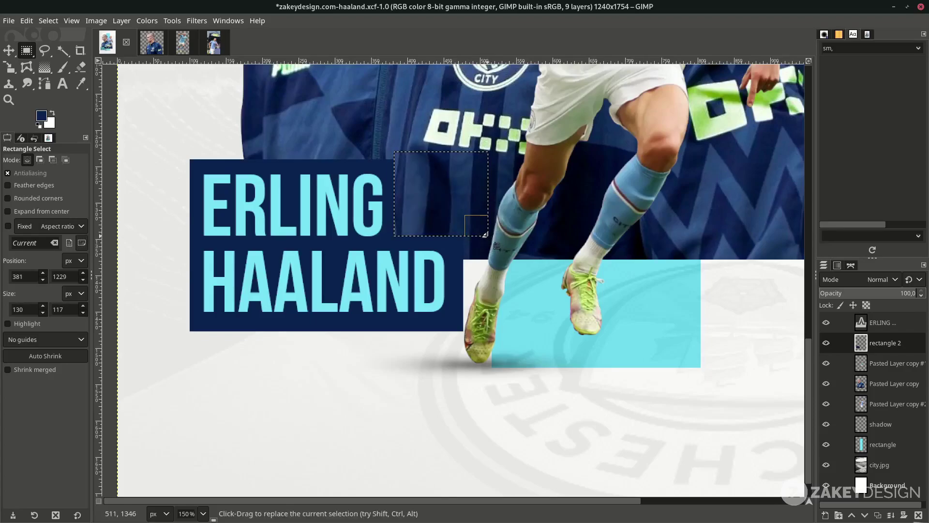
pyautogui.press('1')
pyautogui.press('m')
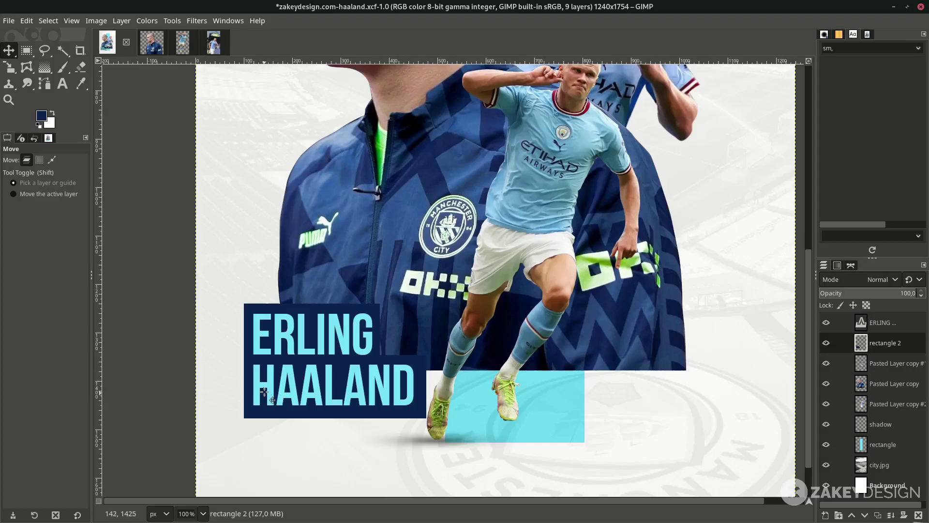
# Step: Recolour only the word HAALAND in the name text to white ffffff
pyautogui.press('t')
pyautogui.moveTo(259, 388); pyautogui.dragTo(407, 399)
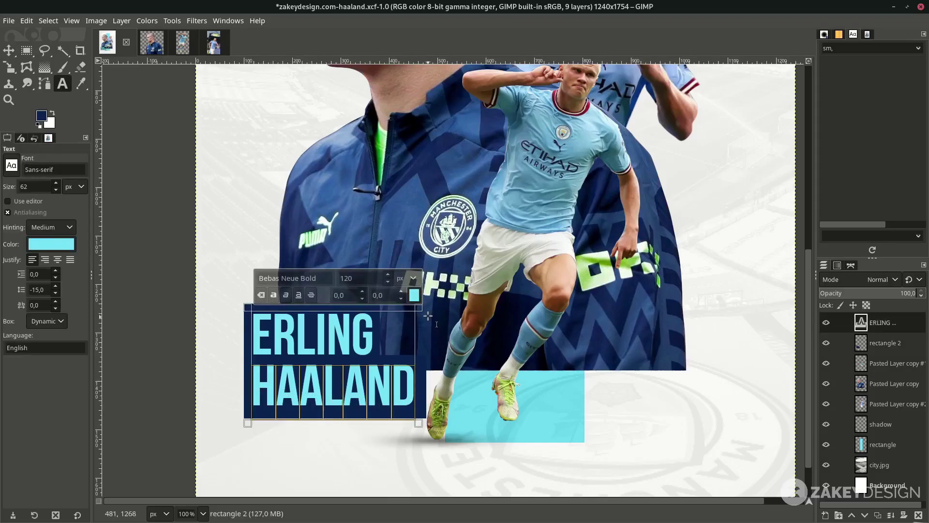
pyautogui.click(415, 295)
pyautogui.click(431, 364)
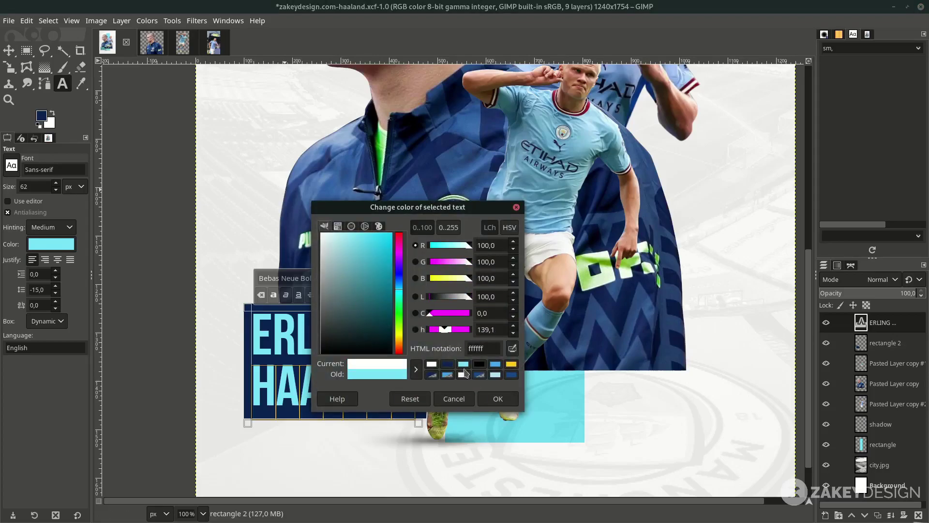
pyautogui.click(496, 399)
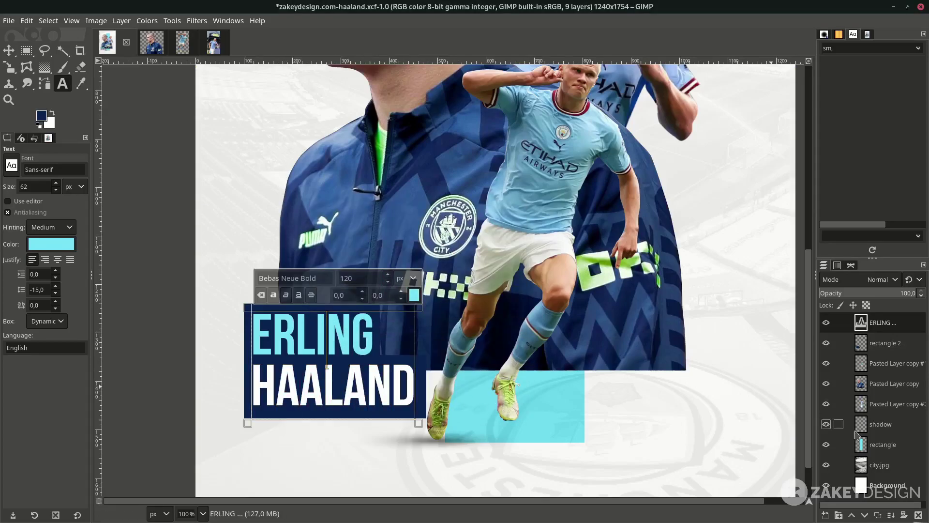
# Step: Make the light blue rectangle's layer active and save the poster file
pyautogui.click(871, 444)
pyautogui.click(8, 50)
pyautogui.hotkey('shift', '2')
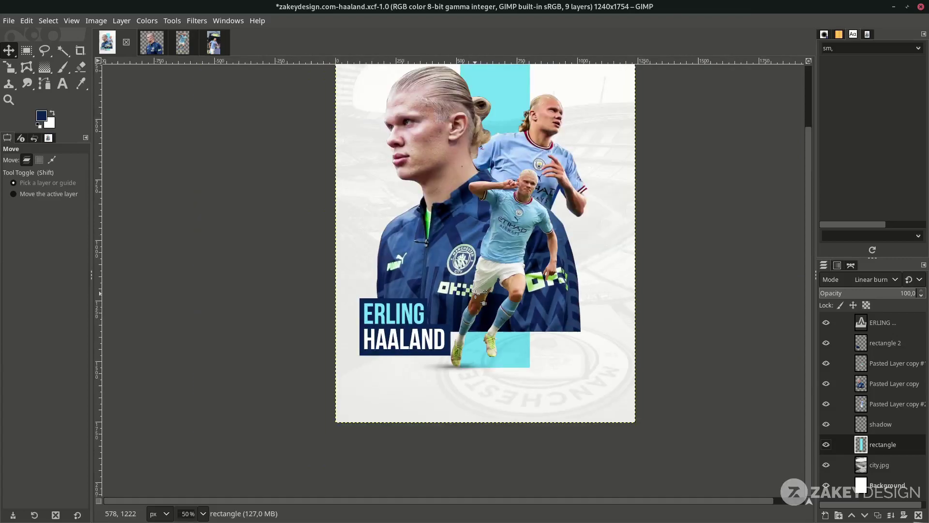
pyautogui.keyDown('ctrl'); pyautogui.scroll(-1, 475, 293); pyautogui.keyUp('ctrl')
pyautogui.hotkey('ctrl', 's')
pyautogui.keyDown('ctrl'); pyautogui.scroll(2, 397, 405); pyautogui.keyUp('ctrl')
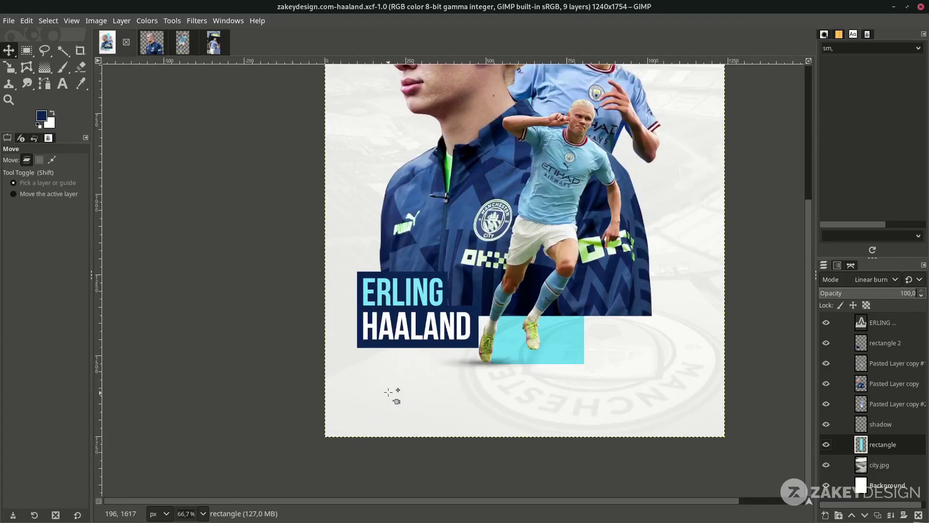
# Step: Add a text reading 9 below the navy name box and set its font to Lato Bold
pyautogui.press('t')
pyautogui.click(382, 363)
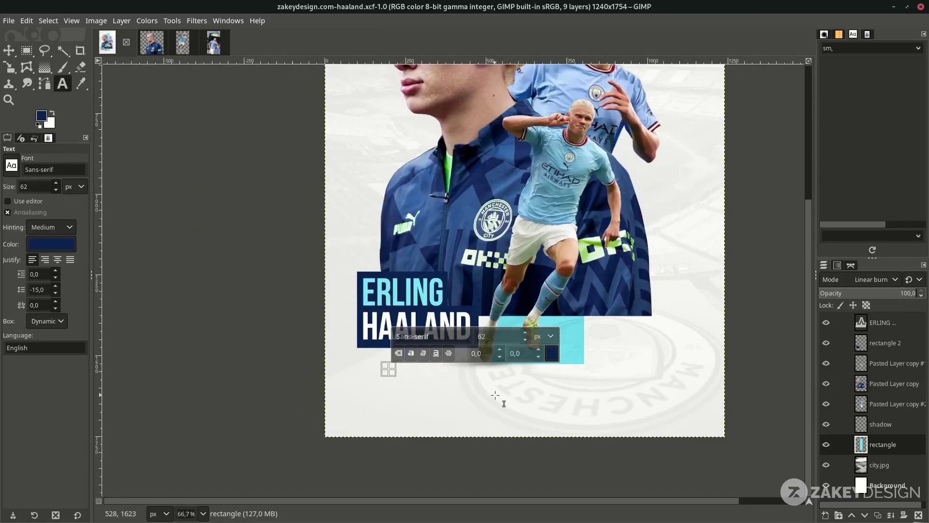
pyautogui.write('9')
pyautogui.click(433, 341)
pyautogui.write('Lato Bold')
pyautogui.press('Return')
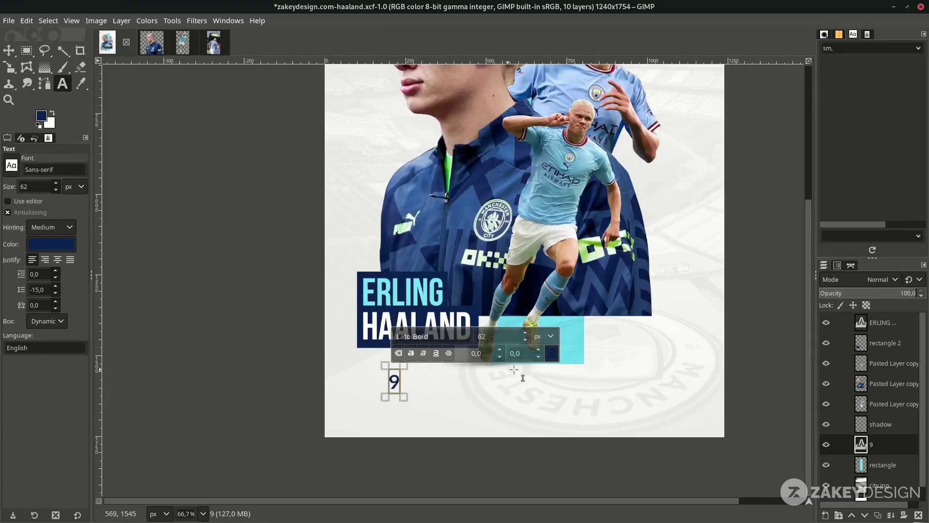
# Step: Change the 9's colour to the poster's light blue and save the file
pyautogui.click(552, 354)
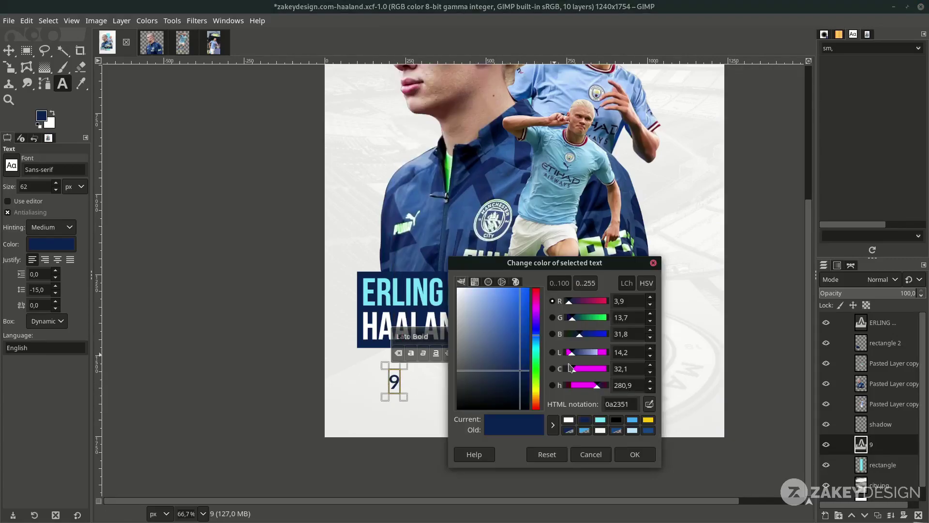
pyautogui.click(600, 419)
pyautogui.click(629, 454)
pyautogui.hotkey('ctrl', 's')
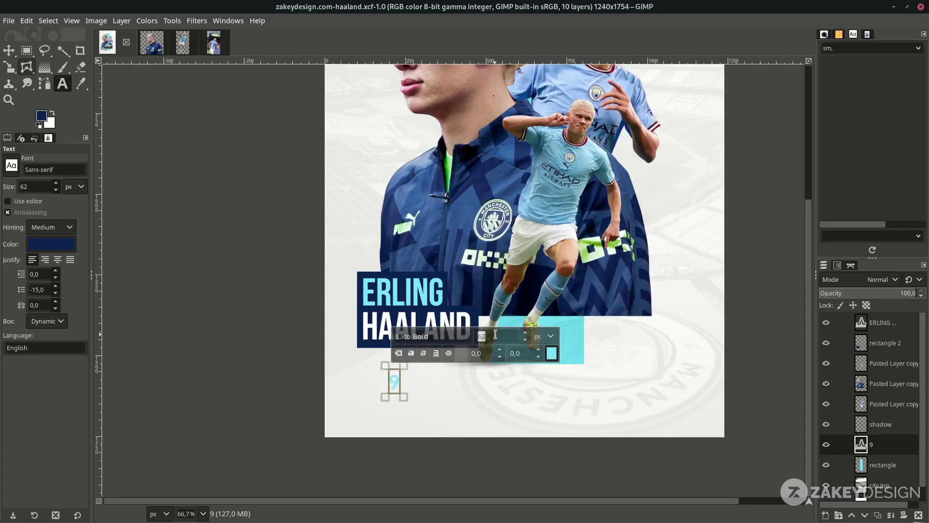
# Step: Enlarge the 9 greatly and move it behind the name box so it runs off the poster's bottom edge
pyautogui.write('0')
pyautogui.press('Return')
pyautogui.press('m')
pyautogui.moveTo(455, 438); pyautogui.dragTo(415, 283)
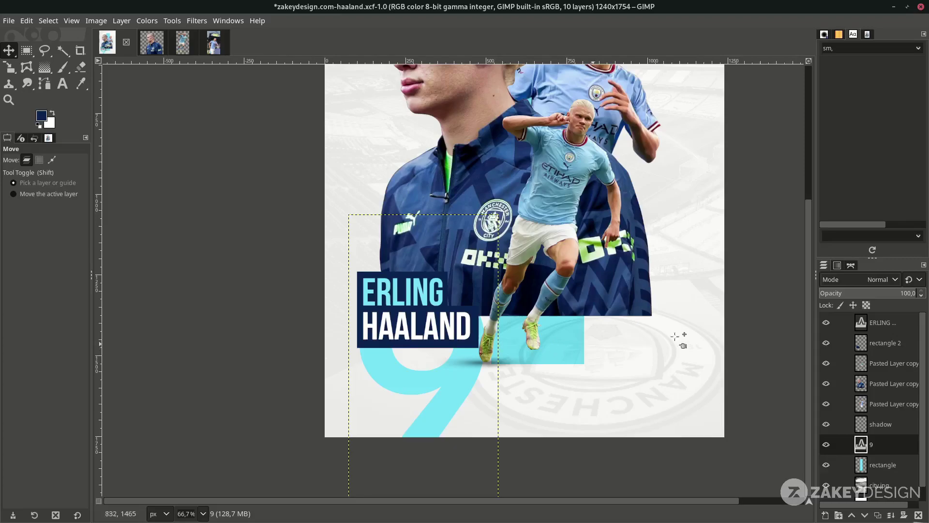
# Step: Set the blend mode of the 9 layer to Linear burn
pyautogui.click(876, 286)
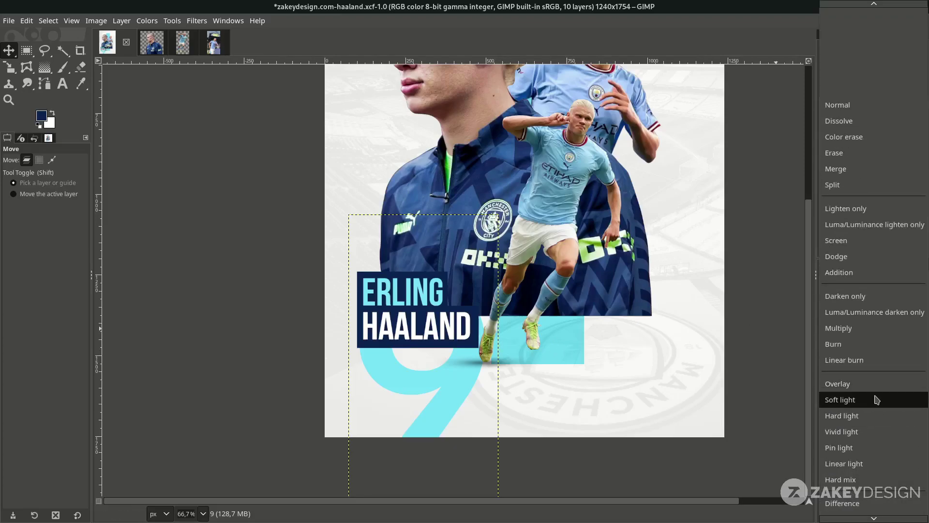
pyautogui.click(874, 364)
pyautogui.click(481, 397)
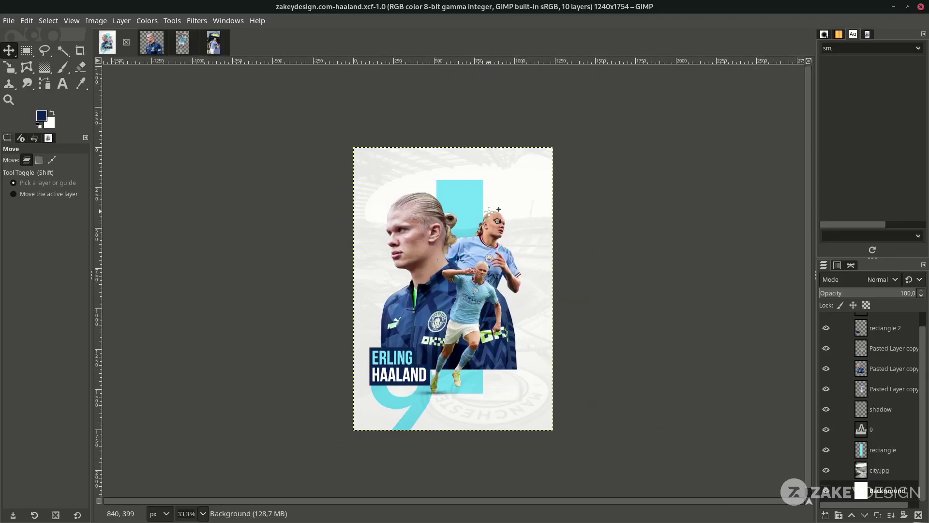
# Step: Brighten the large portrait layer with Curves by raising the midtones from input 101 to output 128
pyautogui.click(438, 282)
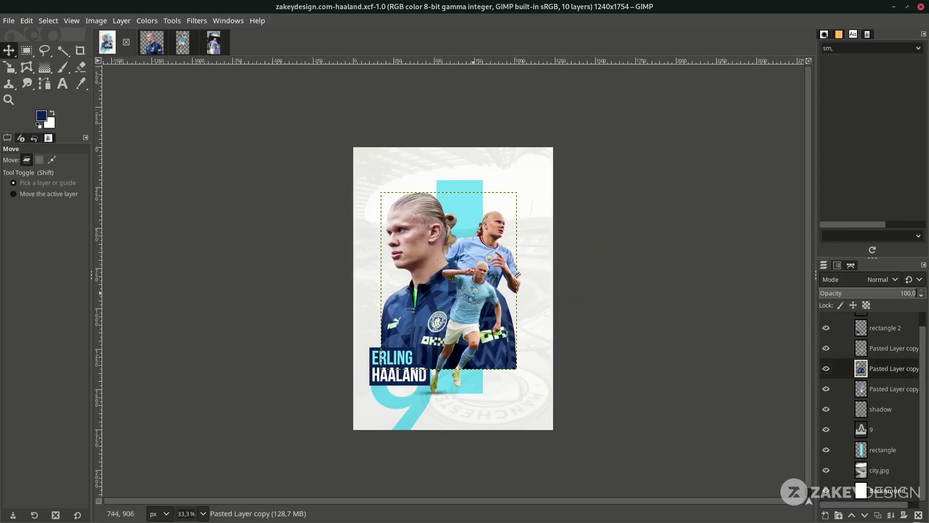
pyautogui.click(147, 20)
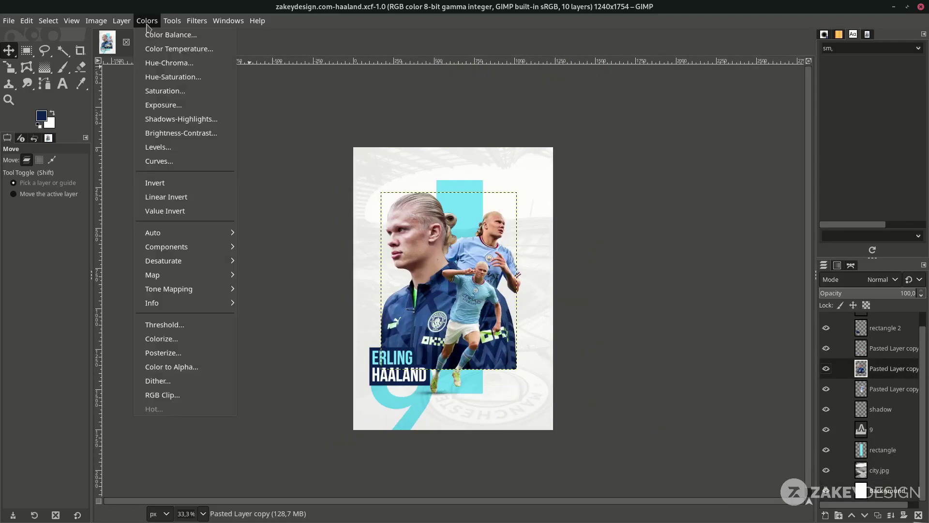
pyautogui.click(192, 162)
pyautogui.moveTo(699, 302); pyautogui.dragTo(698, 290)
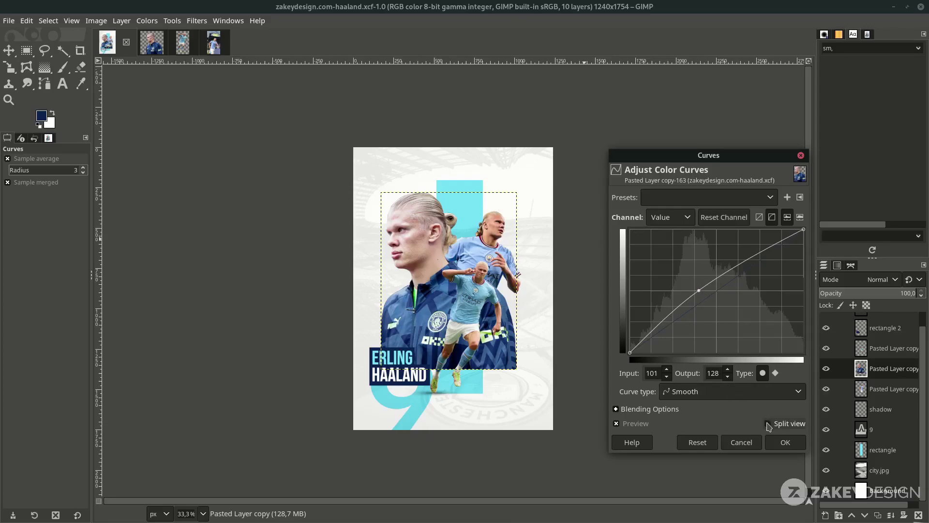
pyautogui.click(784, 441)
pyautogui.scroll(2, 484, 288)
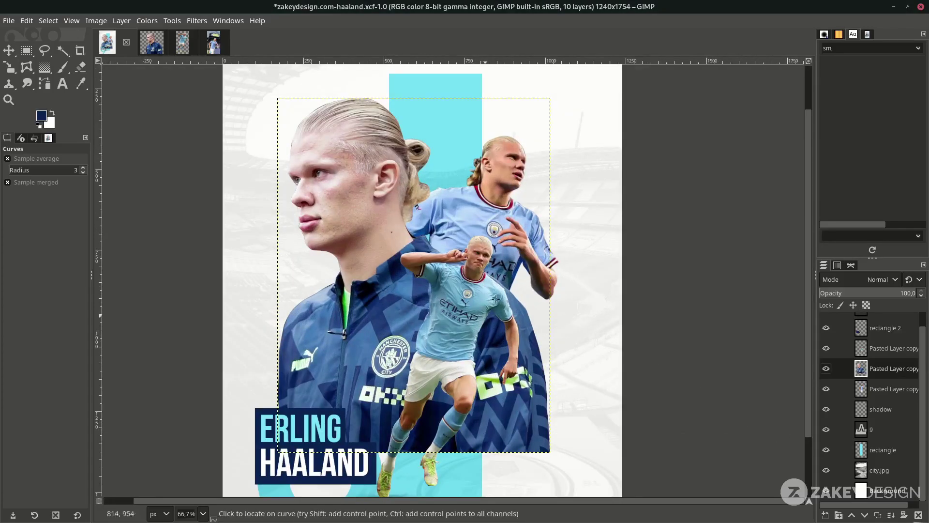
# Step: Brighten the small running player's layer with Curves by raising the midtones from input 102 to output 136
pyautogui.press('pageup')
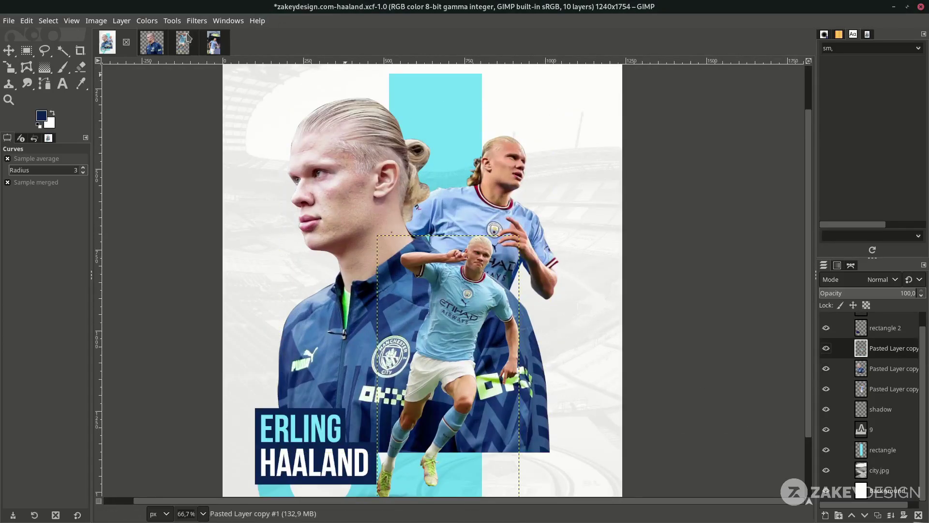
pyautogui.click(146, 21)
pyautogui.click(160, 163)
pyautogui.moveTo(698, 302); pyautogui.dragTo(699, 286)
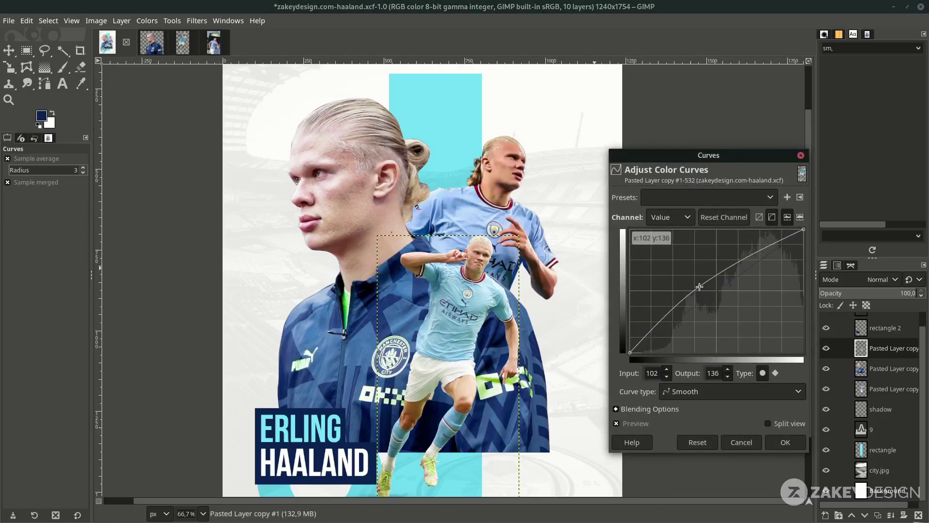
pyautogui.click(785, 442)
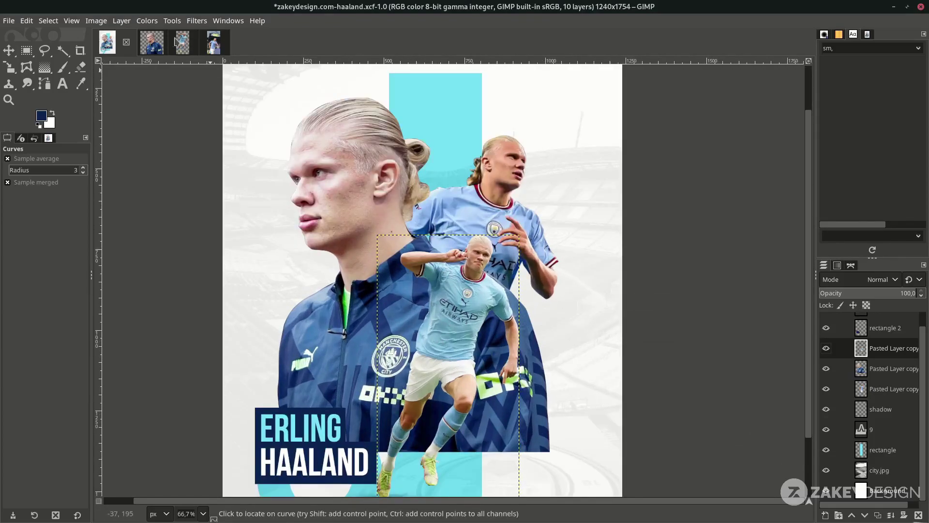
# Step: Adjust the small running player's layer with Color Temperature by shifting its original and intended temperature balance
pyautogui.click(147, 20)
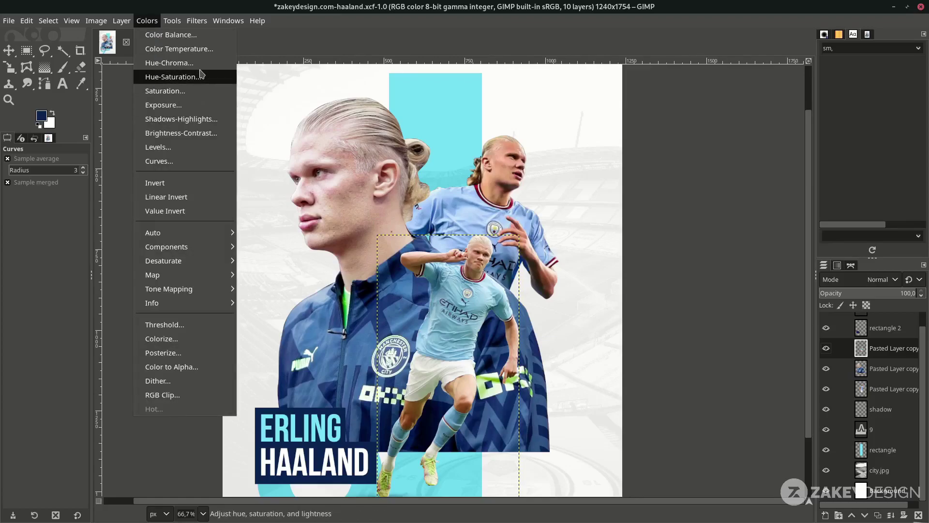
pyautogui.click(203, 50)
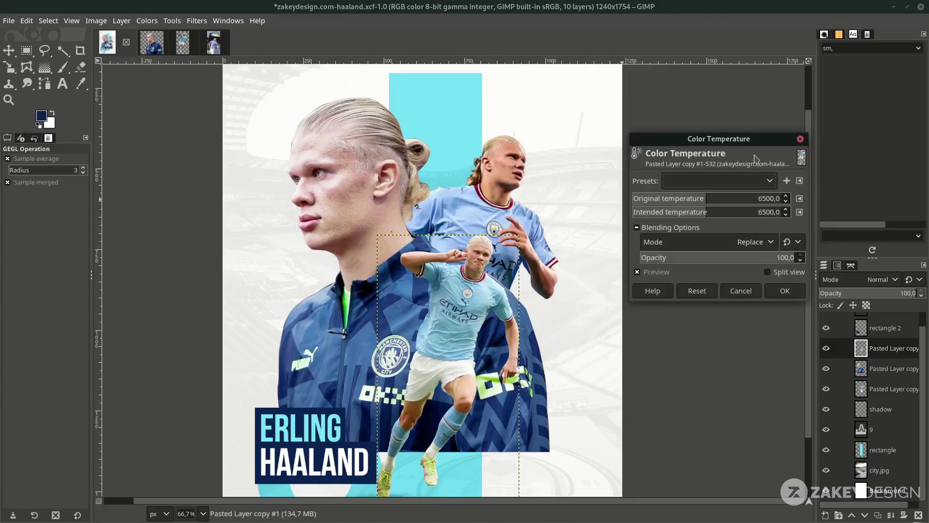
pyautogui.moveTo(720, 198); pyautogui.dragTo(697, 217)
pyautogui.click(784, 291)
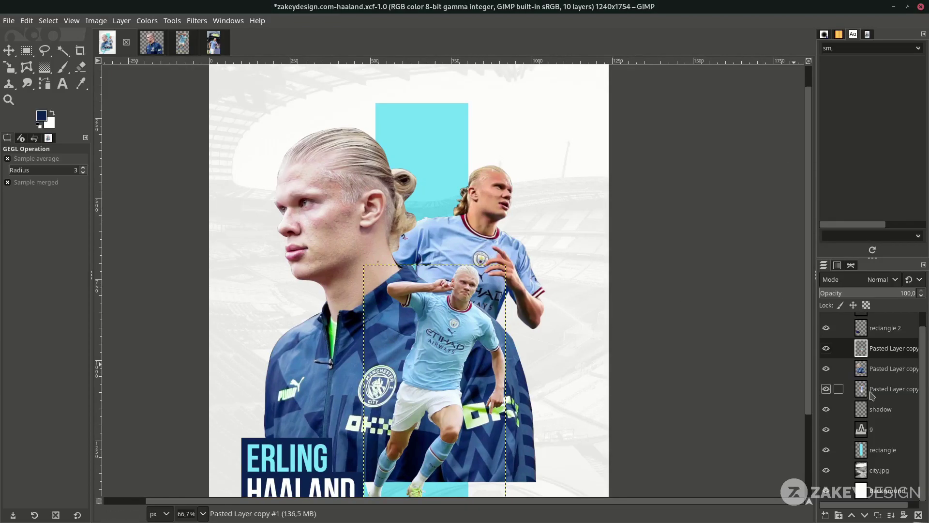
# Step: Brighten the layer of the player behind the large portrait with Curves by raising the midtones from input 115 to output 144
pyautogui.click(834, 390)
pyautogui.click(147, 21)
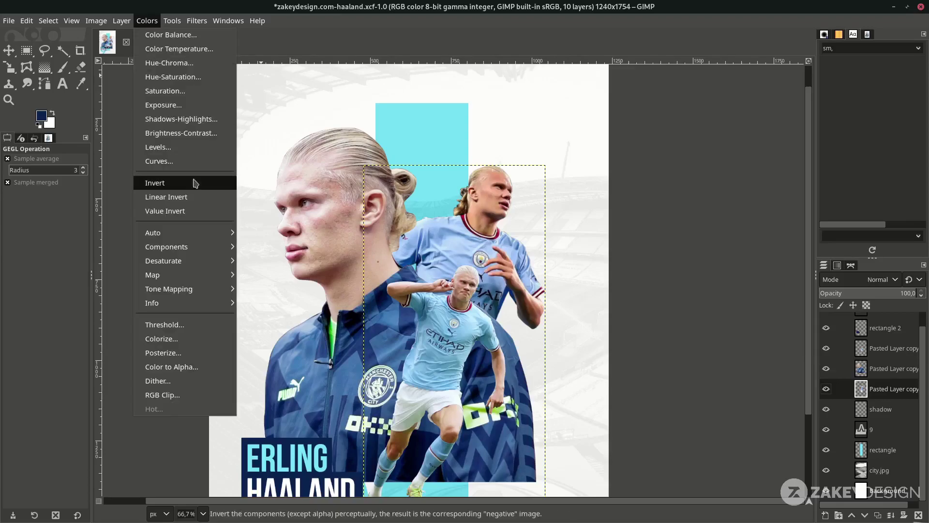
pyautogui.click(164, 161)
pyautogui.moveTo(708, 296); pyautogui.dragTo(709, 286)
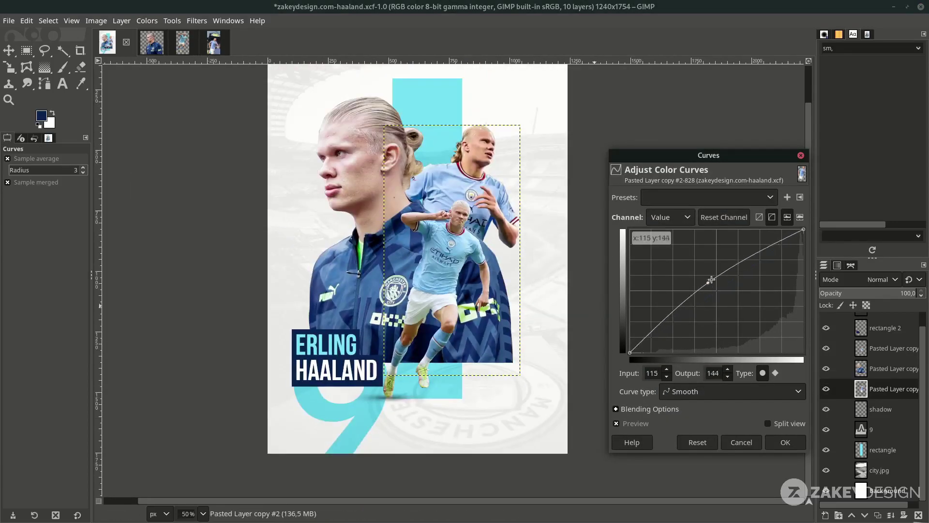
pyautogui.press('Return')
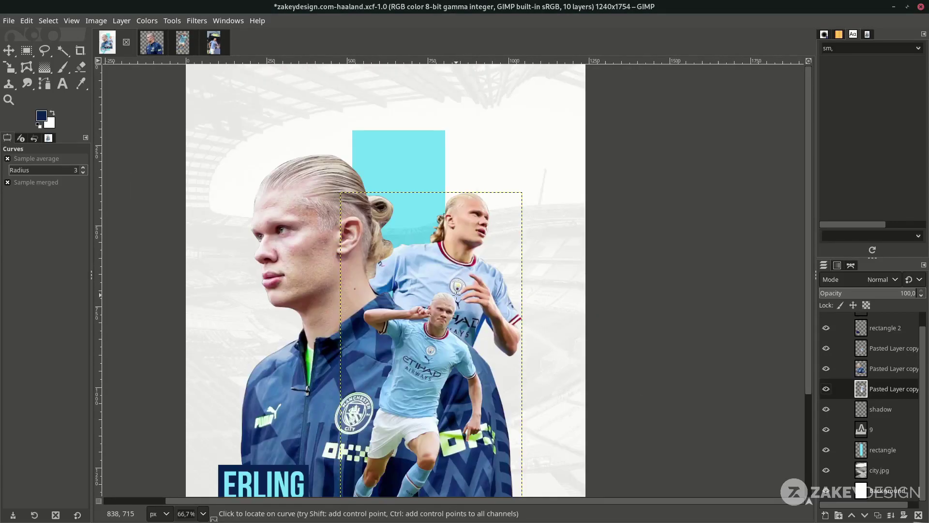
# Step: Adjust the color temperature of the layer with the player behind the large portrait
pyautogui.click(147, 21)
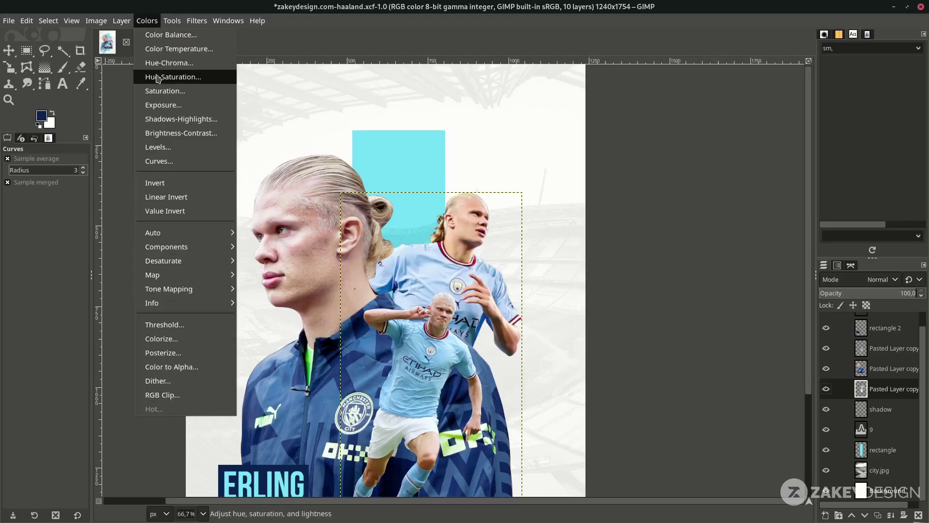
pyautogui.click(203, 52)
pyautogui.moveTo(711, 199); pyautogui.dragTo(724, 198)
pyautogui.click(711, 212)
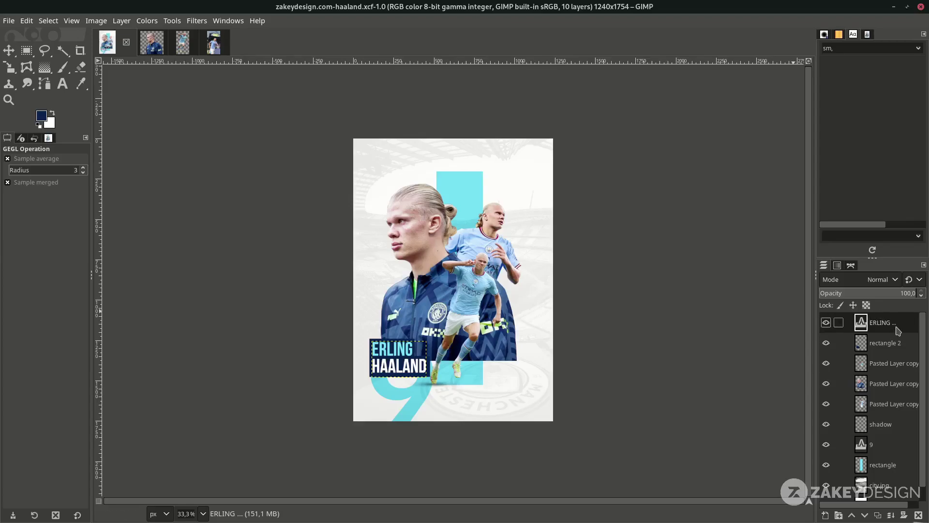
# Step: Create a new layer from the visible image above the ERLING HAALAND text layer
pyautogui.click(907, 341)
pyautogui.click(902, 328)
pyautogui.rightClick(900, 328)
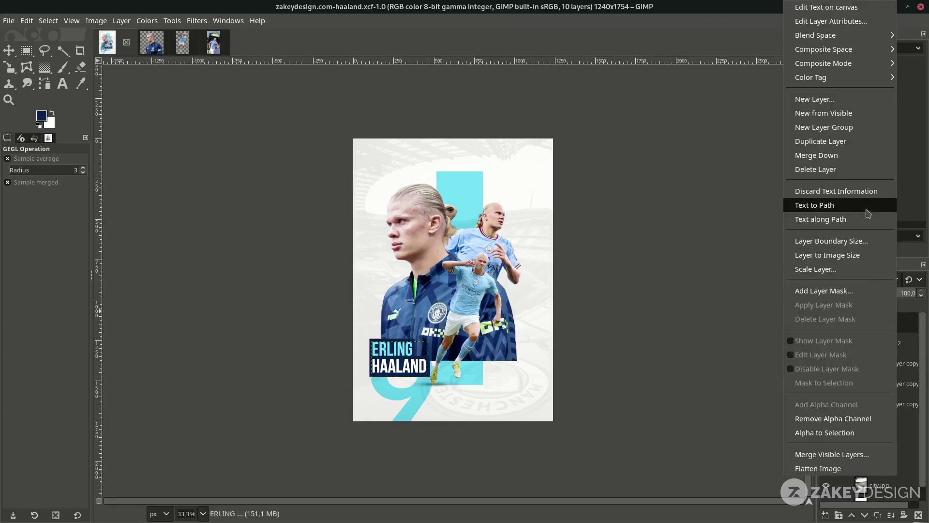
pyautogui.click(857, 121)
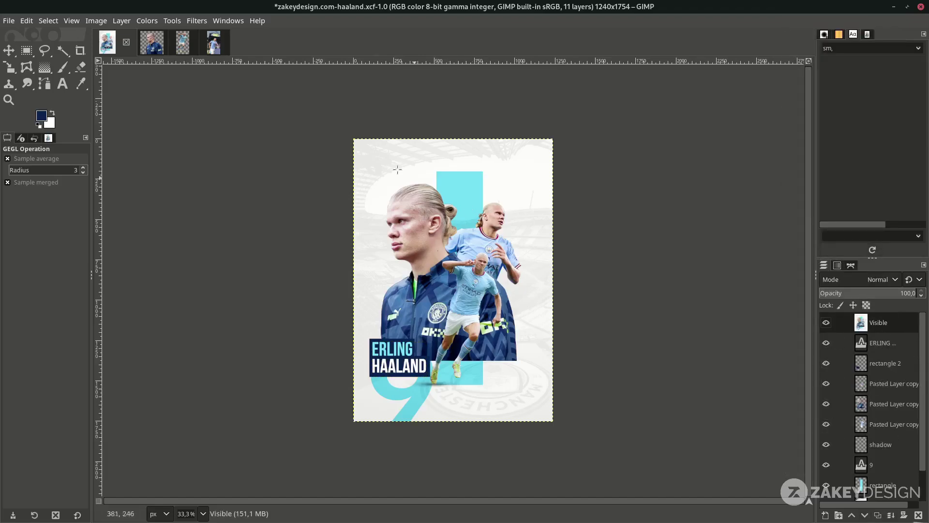
# Step: Start a color adjustment on the merged Visible layer of the whole poster
pyautogui.click(152, 21)
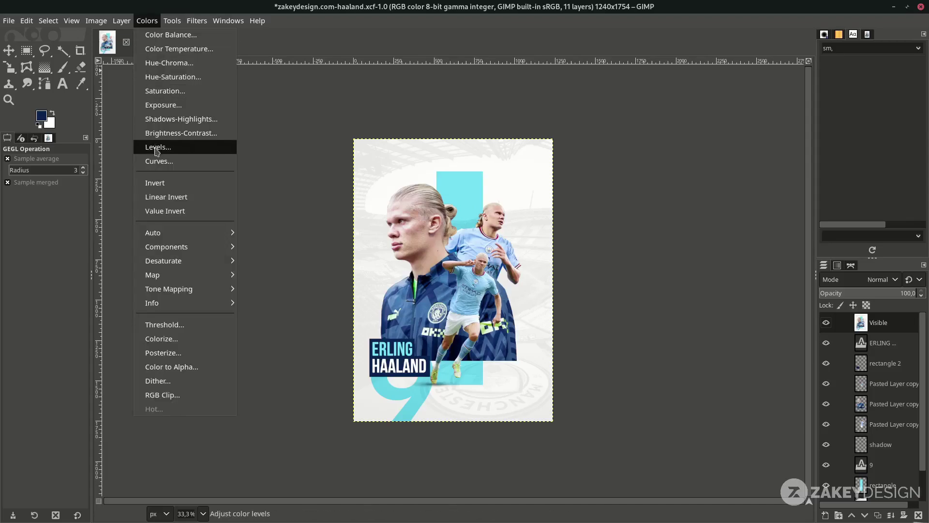